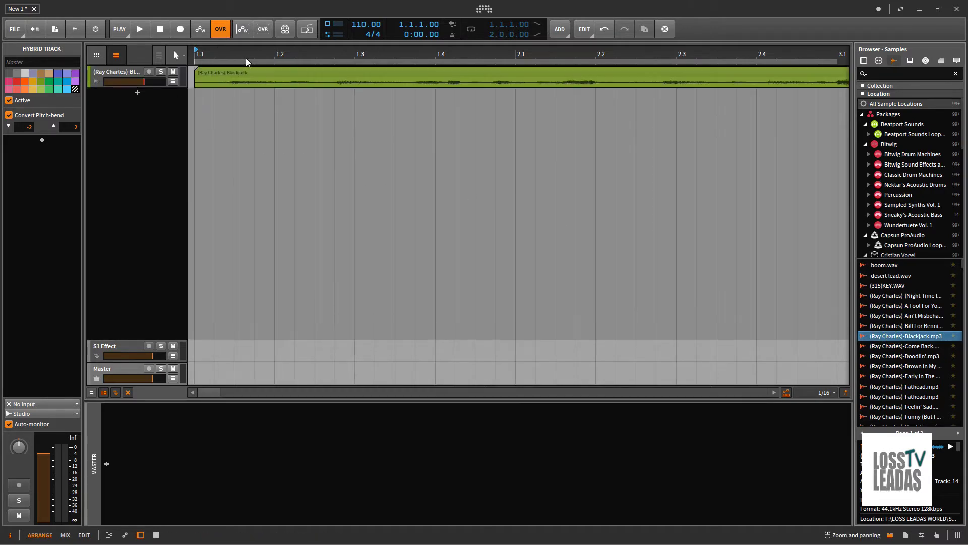
Split the Blackjack audio clip at bars 7 and 13 with the Knife tool.
scroll(254, 53, "down", 5)
scroll(254, 54, "down", 6)
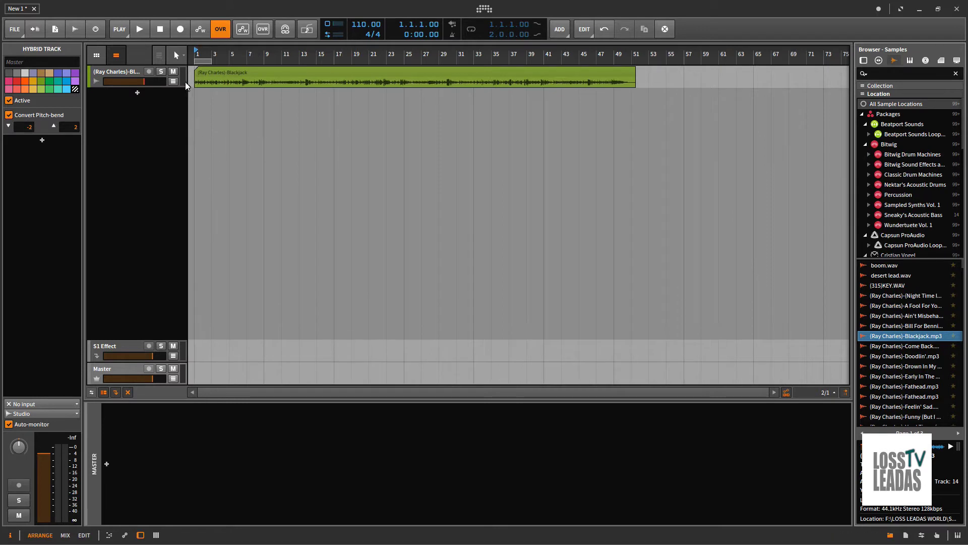
left_click(178, 55)
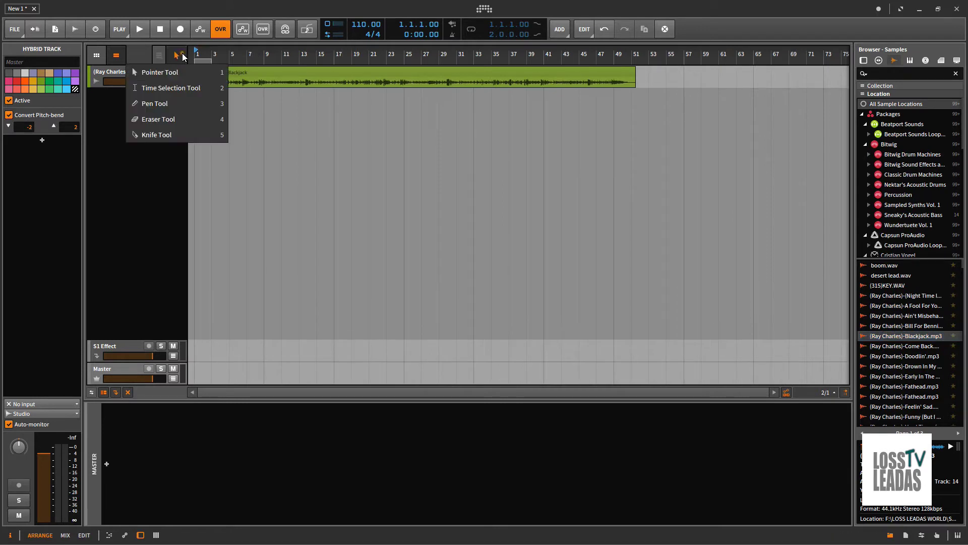
left_click(167, 134)
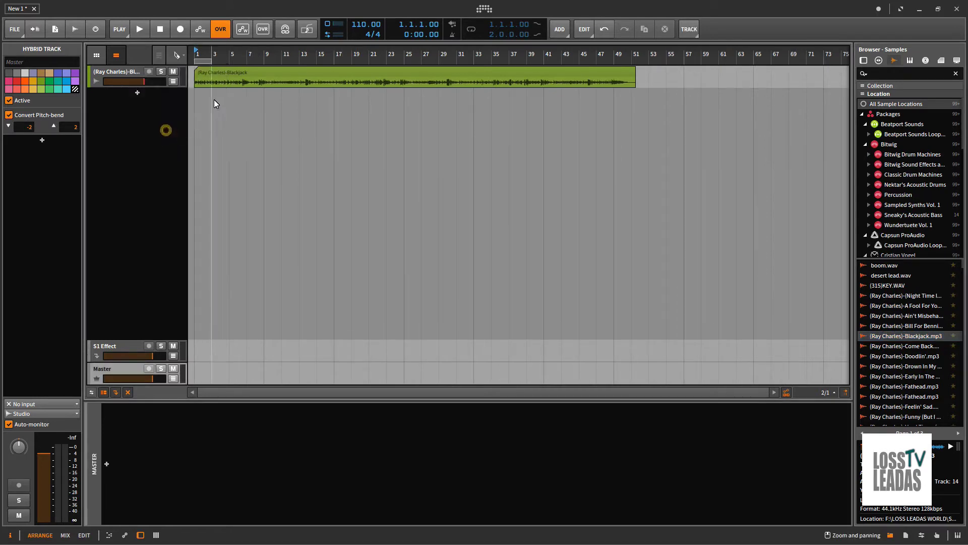
left_click(245, 76)
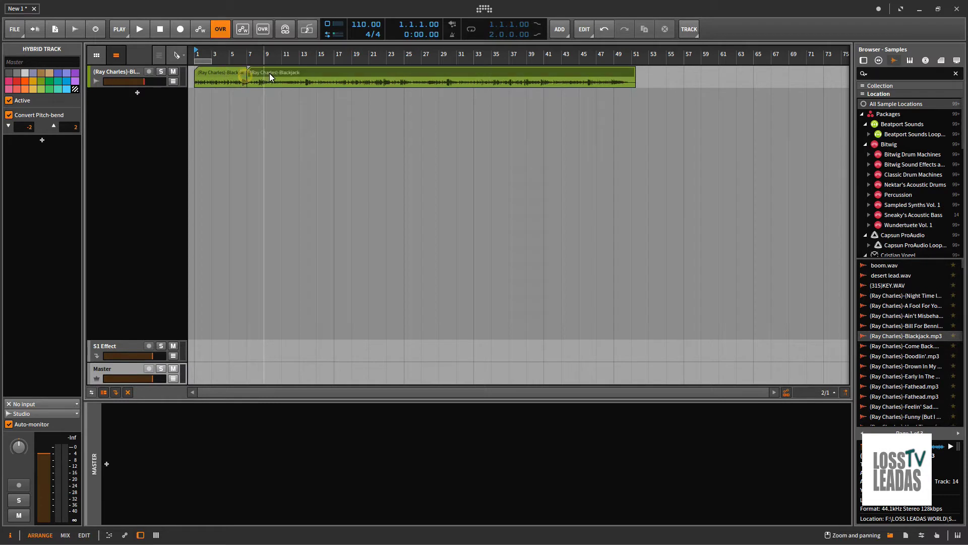
left_click(298, 73)
Return to the Pointer tool and colour the middle Blackjack clip orange.
left_click(134, 72)
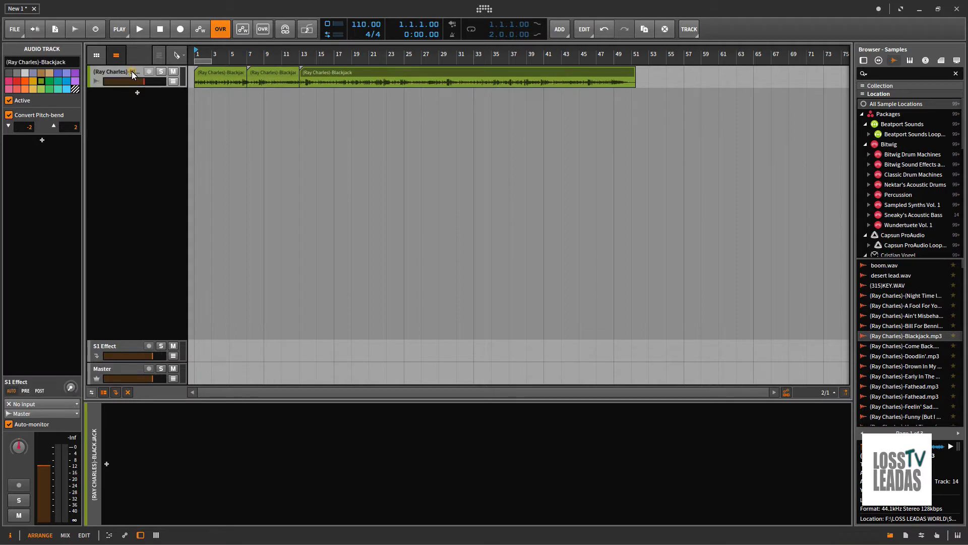
left_click(181, 55)
left_click(151, 72)
left_click(266, 71)
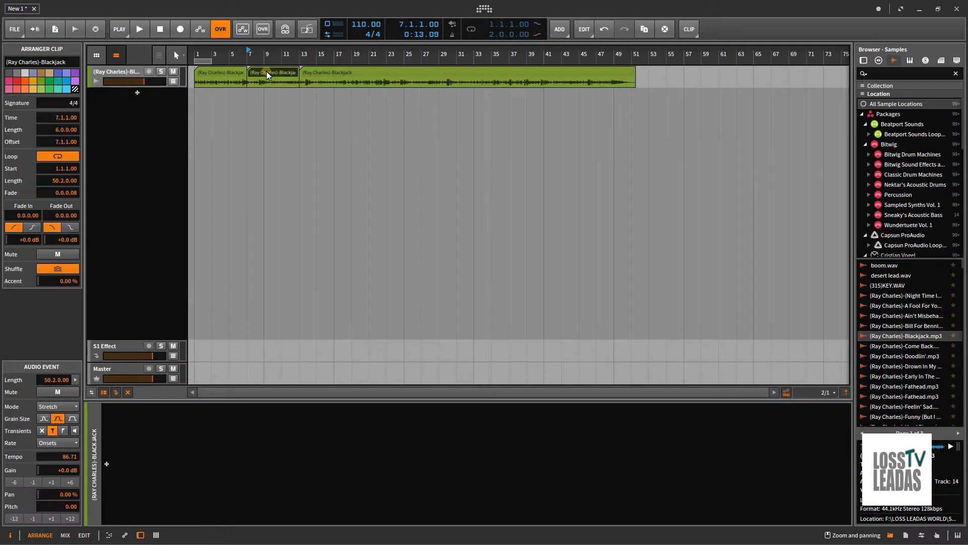
right_click(268, 71)
left_click(310, 91)
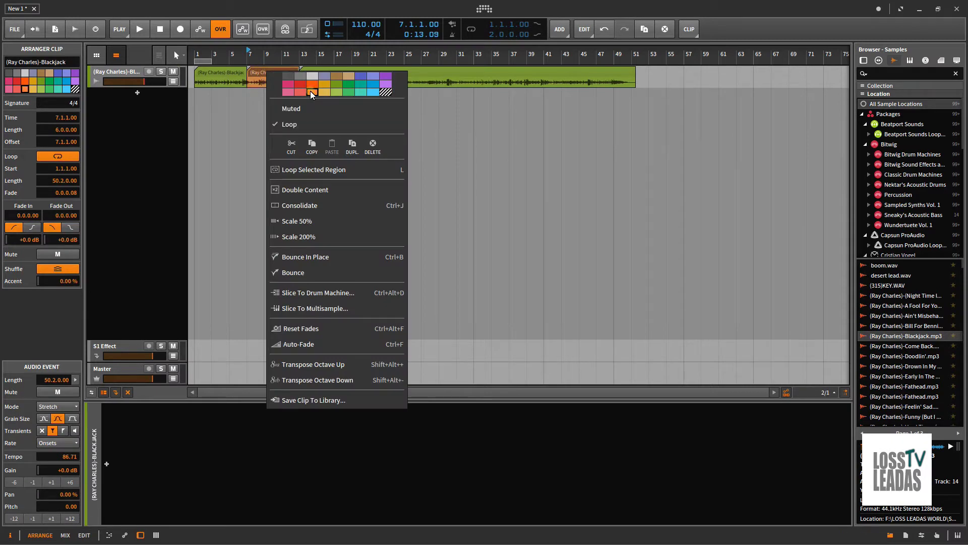
Play the arrangement briefly from the start and stop playback.
left_click(165, 32)
left_click(145, 31)
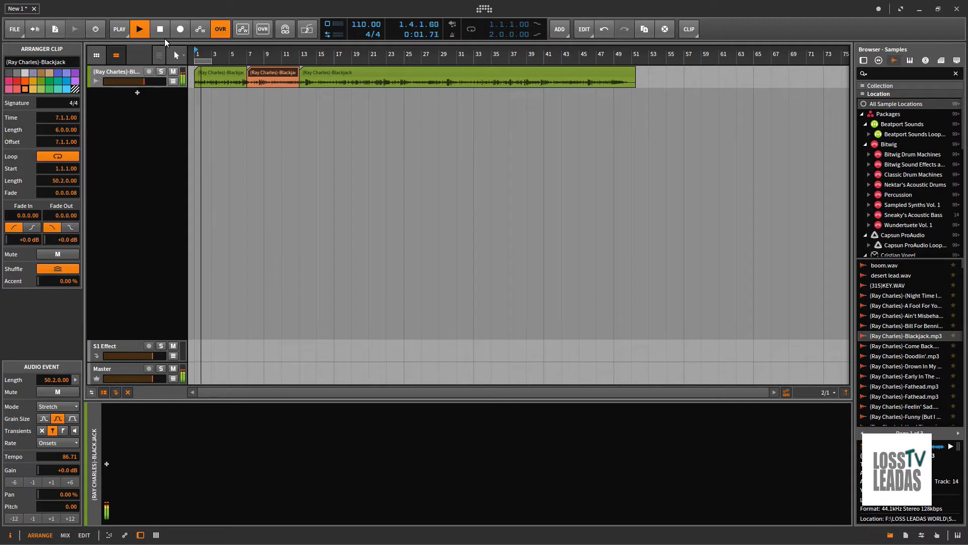
left_click(161, 31)
Set the stretch mode of all three Blackjack clips to Raw and audition the result from the start.
left_click(219, 71)
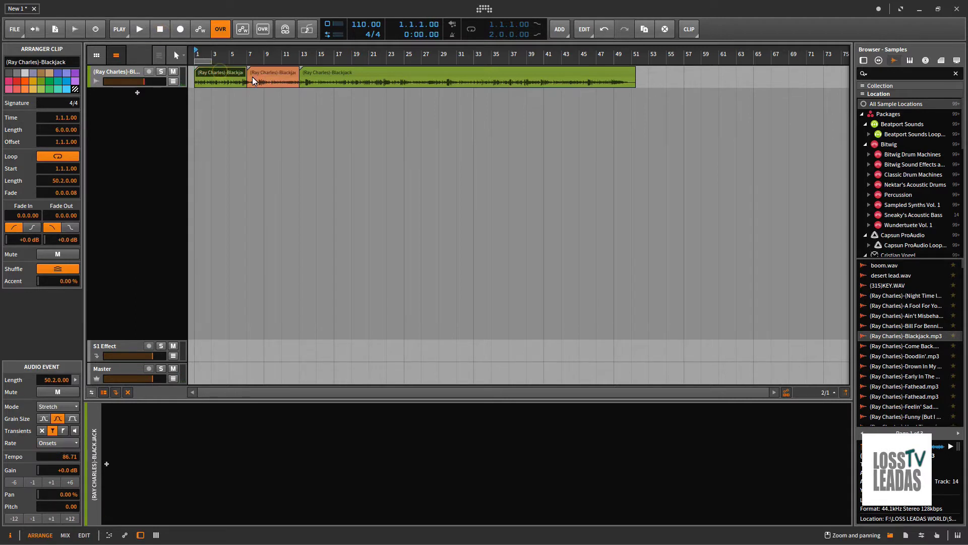
left_click_drag(657, 73, 198, 67)
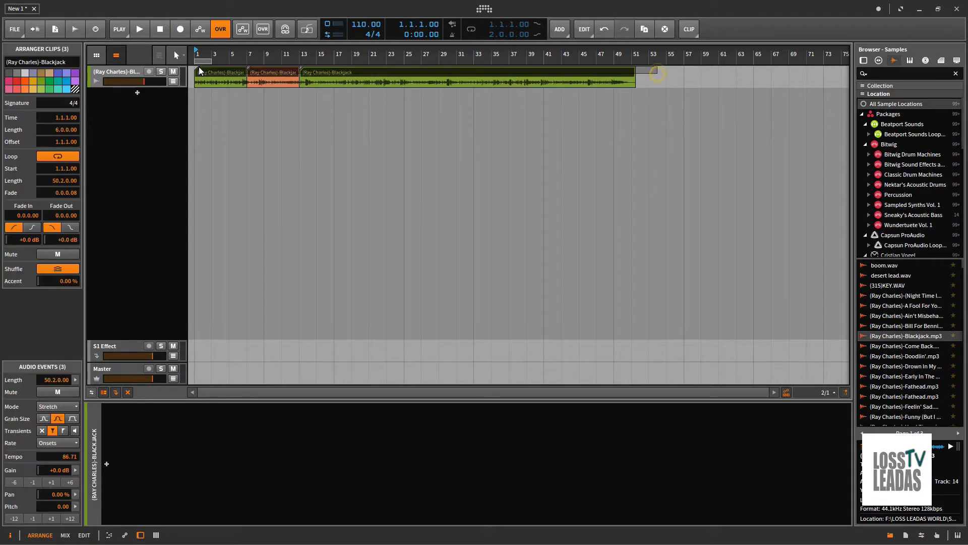
left_click(54, 405)
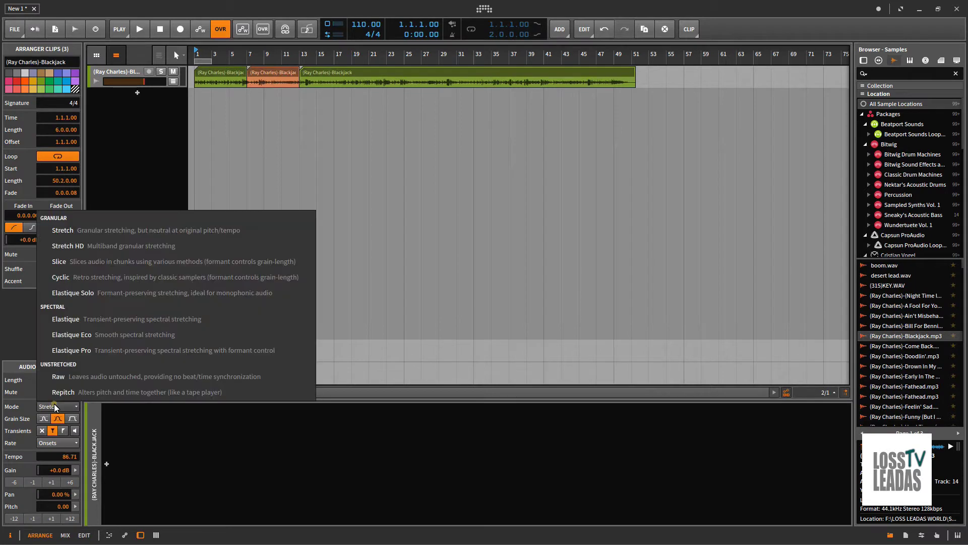
left_click(74, 374)
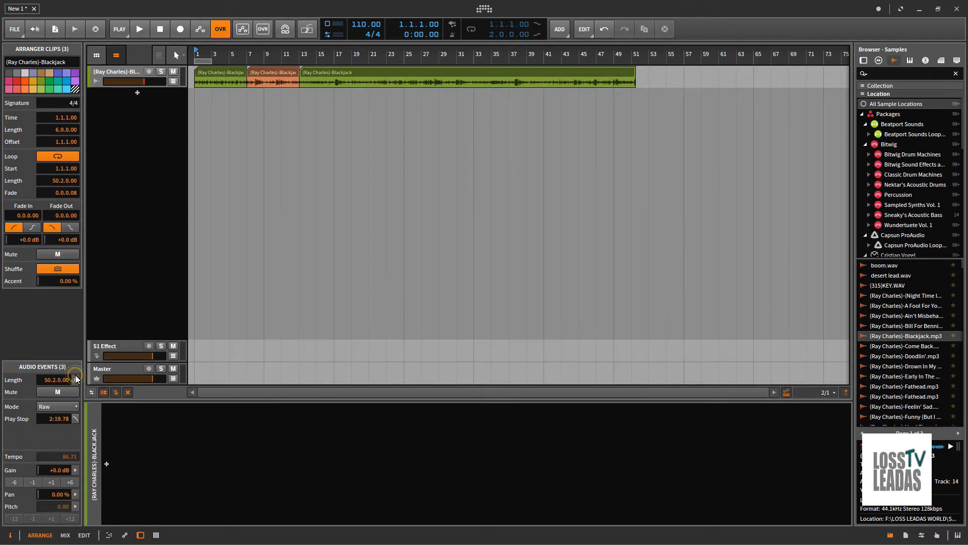
left_click(139, 29)
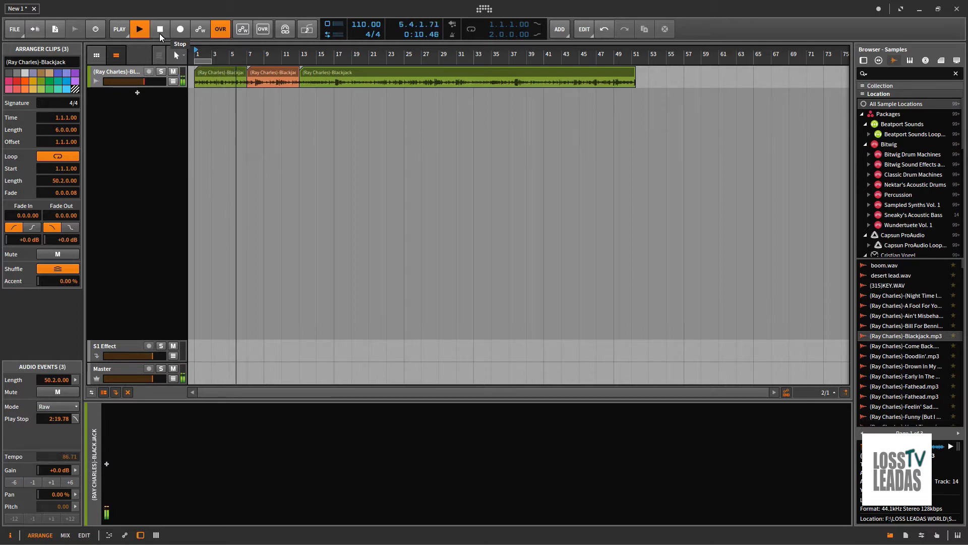
left_click(160, 29)
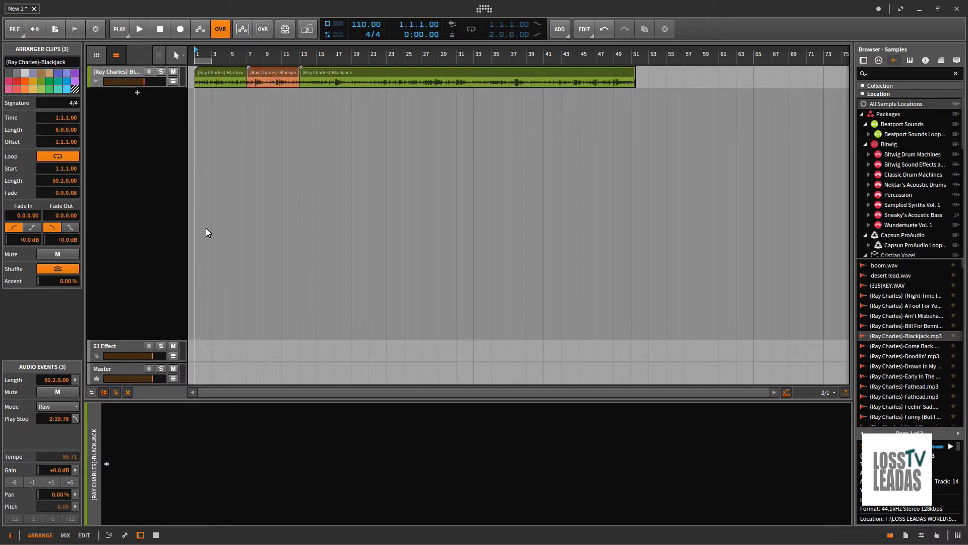
Add a Delay-2 device to the Blackjack track and bypass it.
left_click(259, 69)
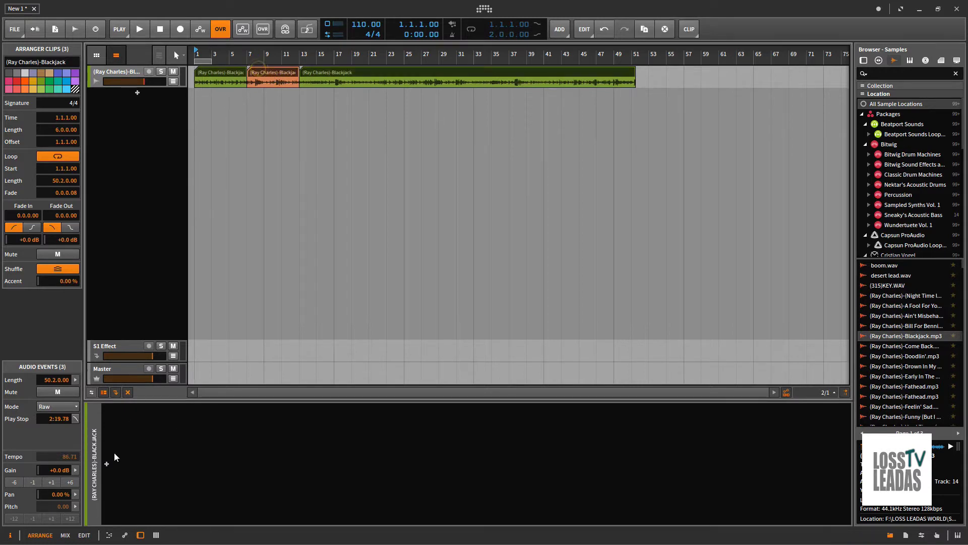
left_click(106, 464)
left_click(397, 133)
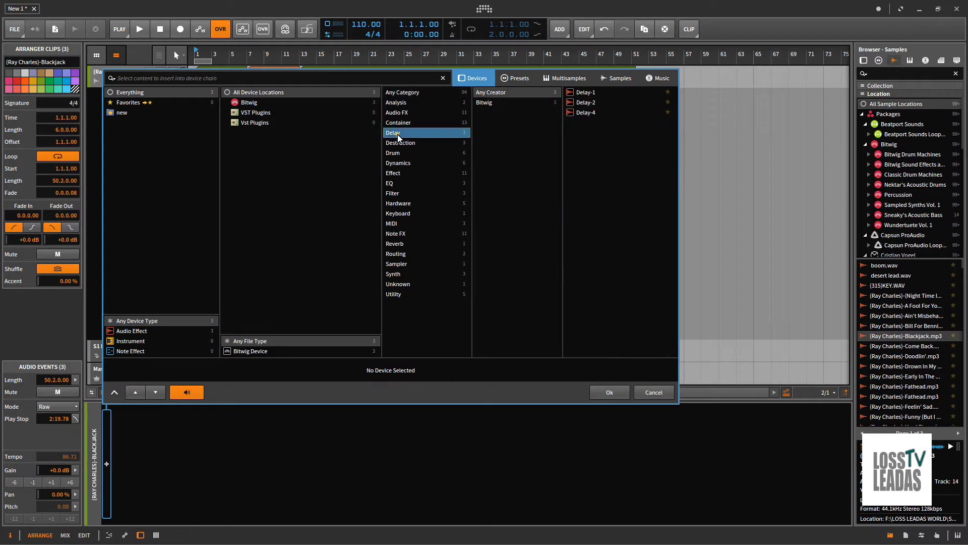
left_click(582, 101)
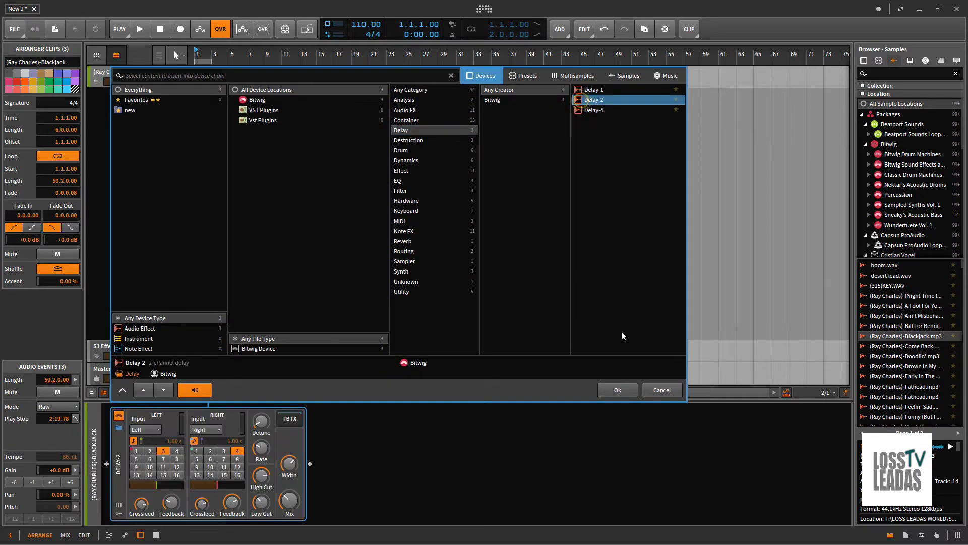
left_click(622, 394)
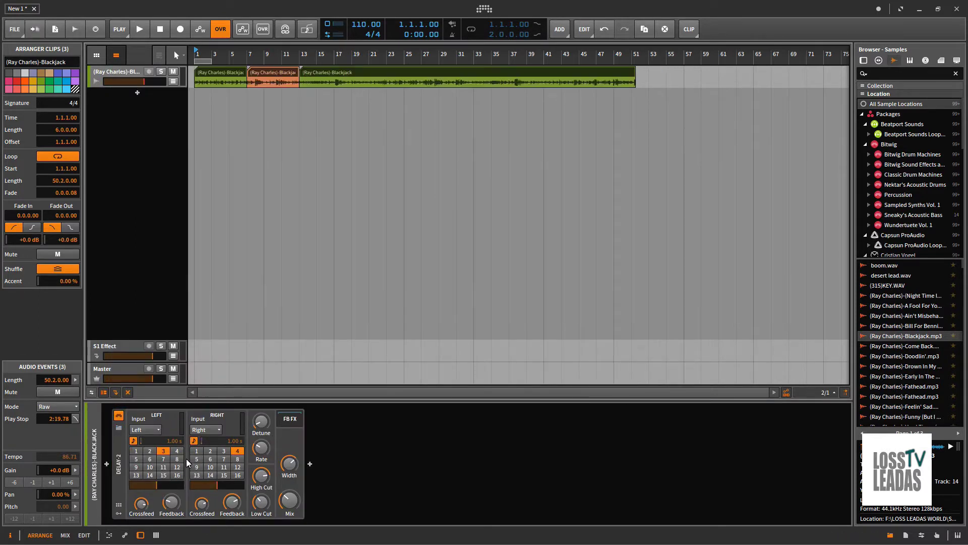
left_click(119, 416)
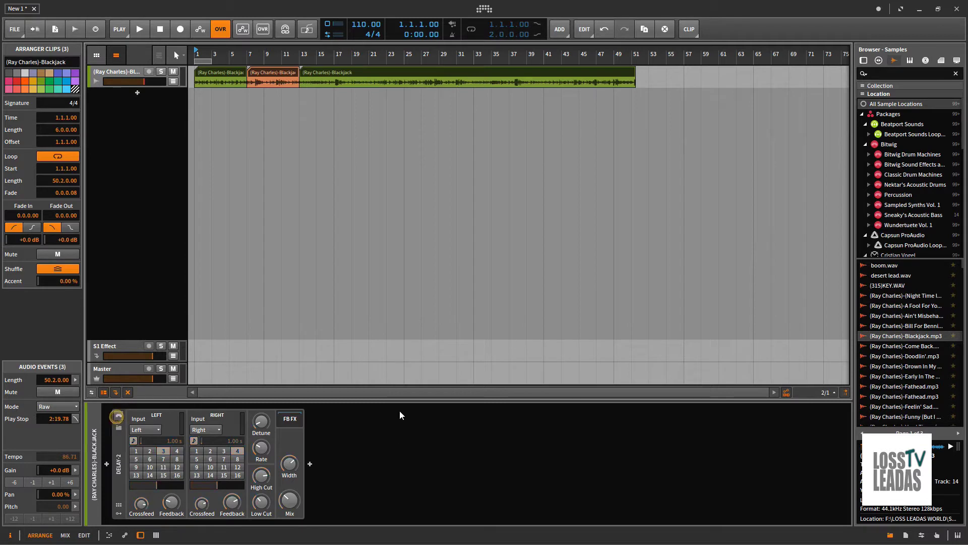
Record arranger automation that turns Delay-2 on across the orange clip, with one short bypass in between, and return to the start.
left_click(200, 31)
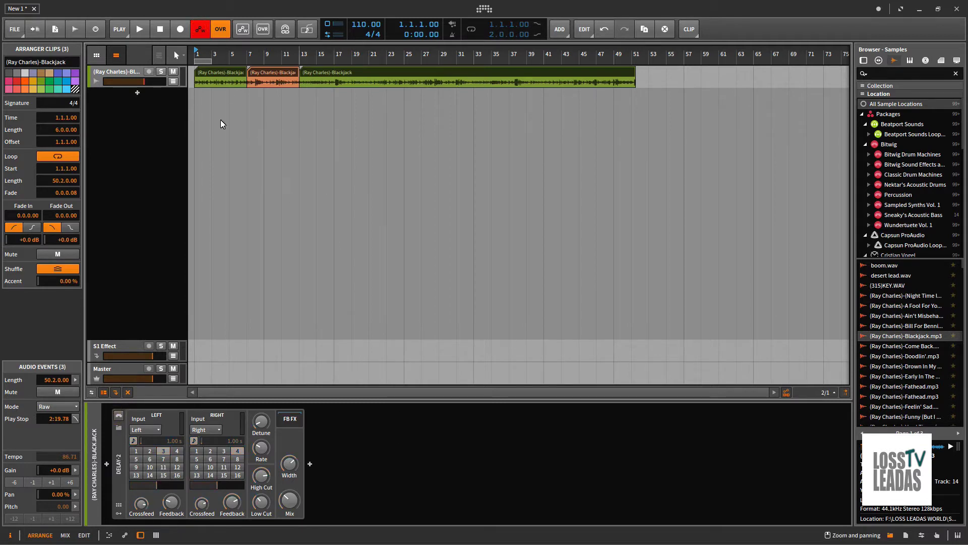
left_click(140, 29)
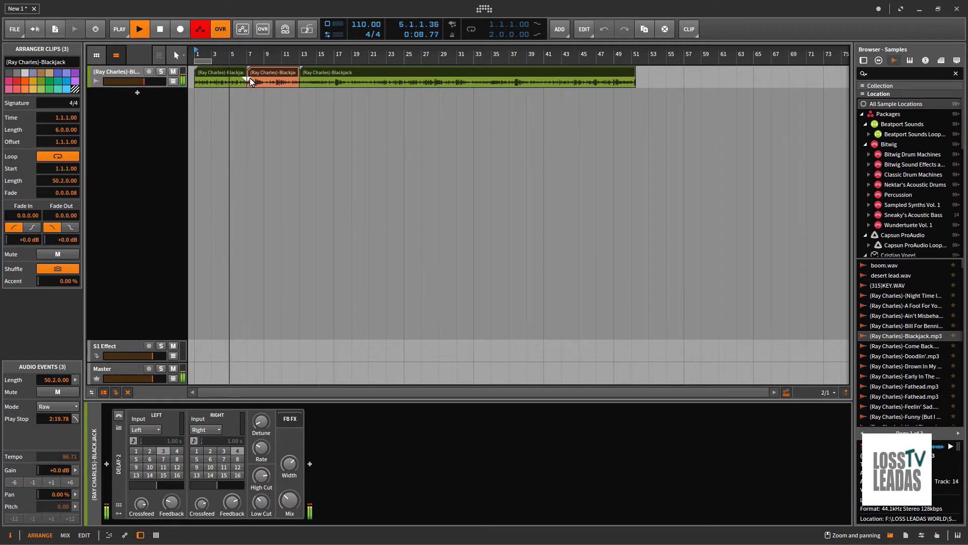
left_click(119, 416)
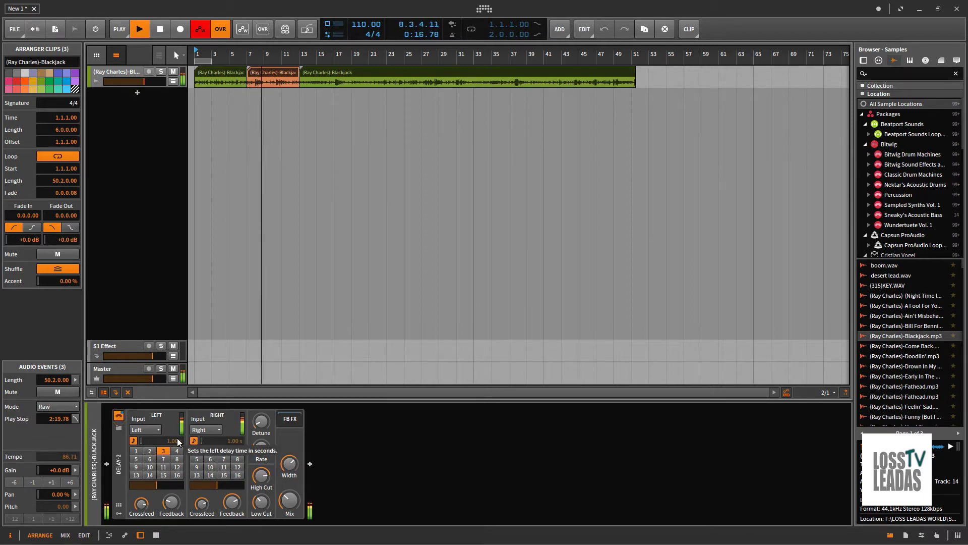
left_click(119, 415)
left_click(119, 415)
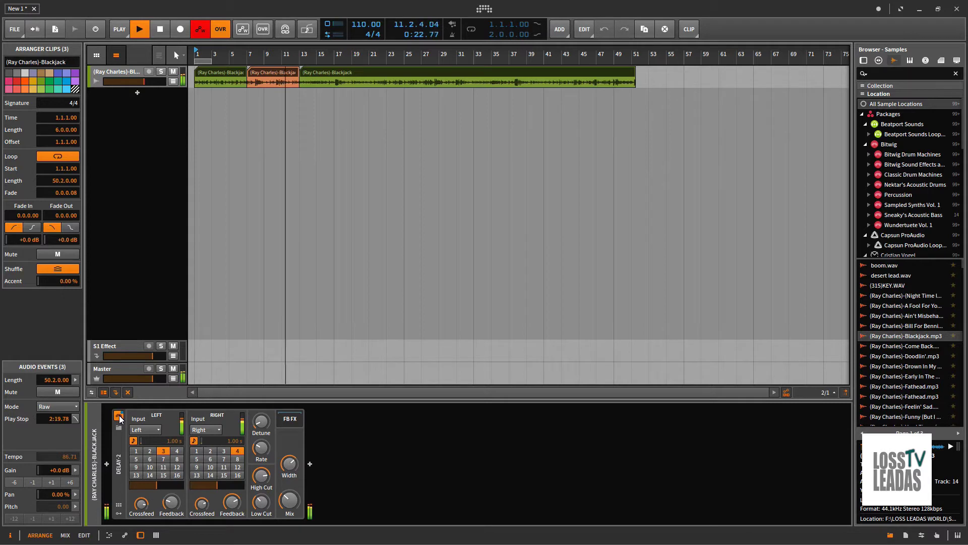
left_click(160, 31)
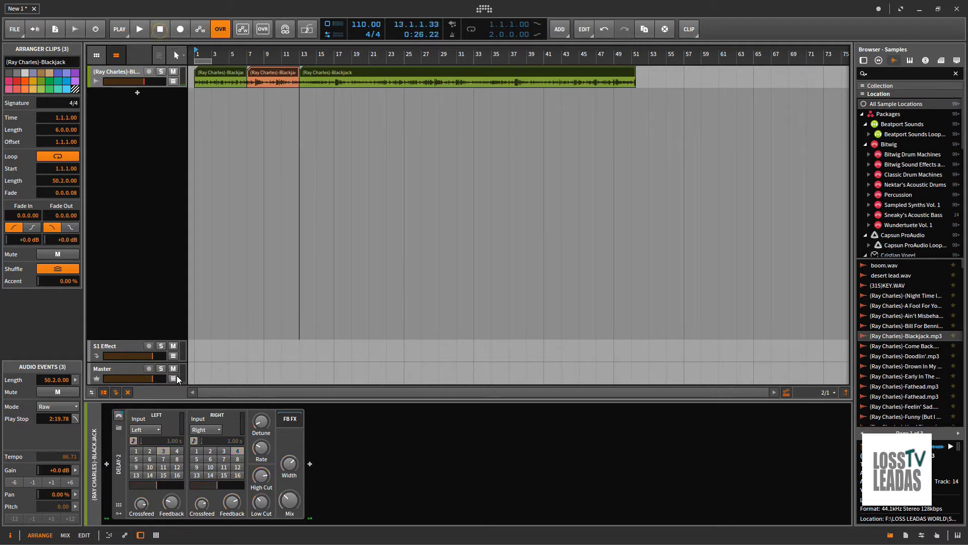
left_click(162, 29)
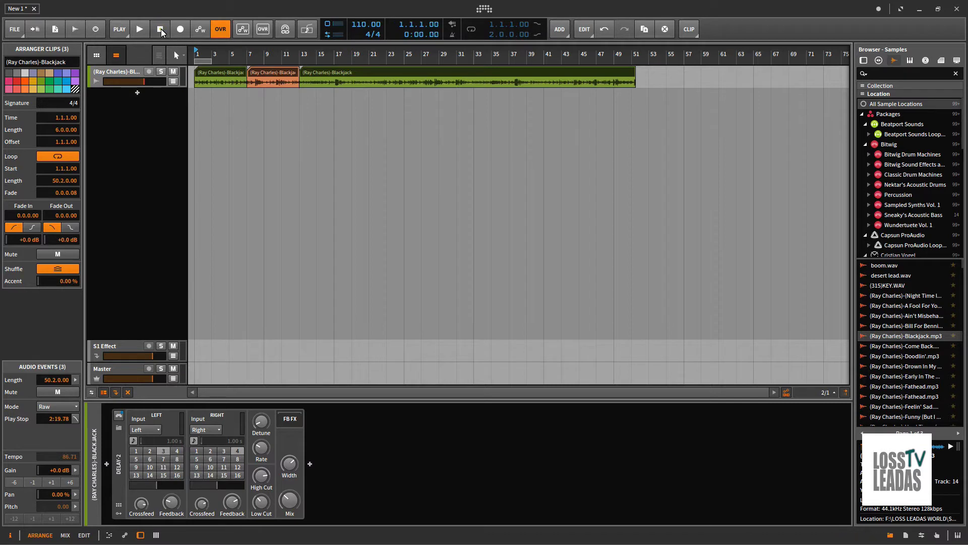
Play back the recorded Delay-2 on/bypass automation and show the Blackjack track's automation lane.
left_click(140, 30)
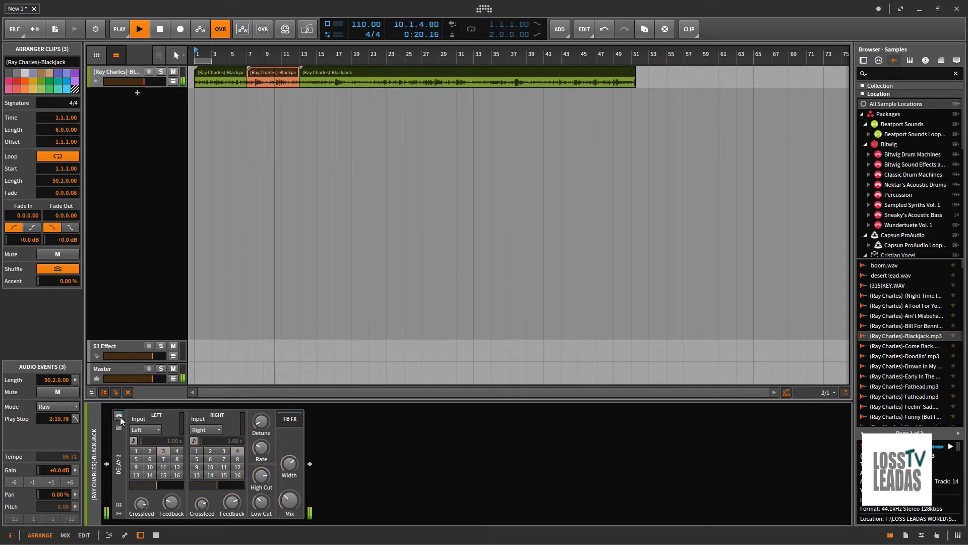
left_click(161, 29)
left_click(173, 82)
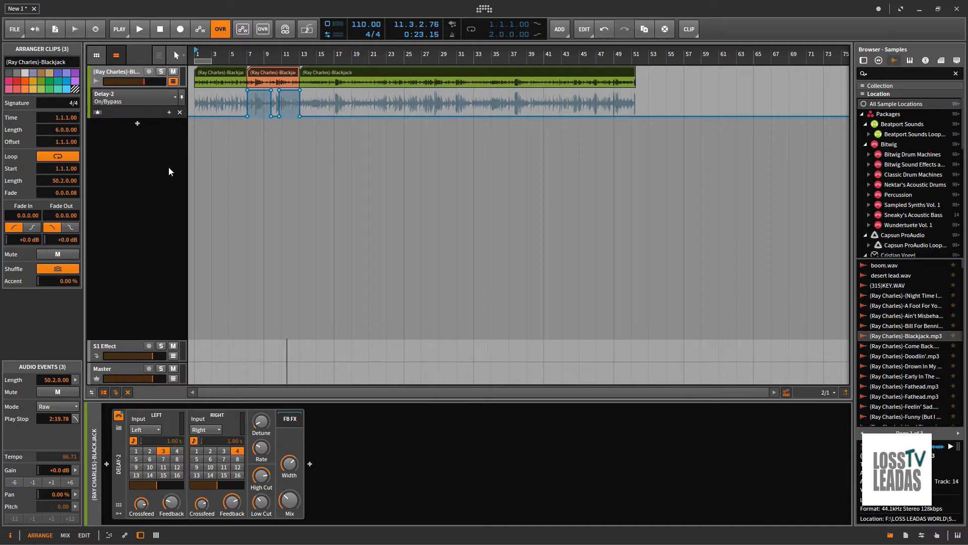
left_click(160, 29)
key("space")
left_click(159, 30)
Record automation over the orange clip by moving Delay-2's Detune, Mix, High Cut, Low Cut, right Feedback and right Crossfeed.
left_click(199, 30)
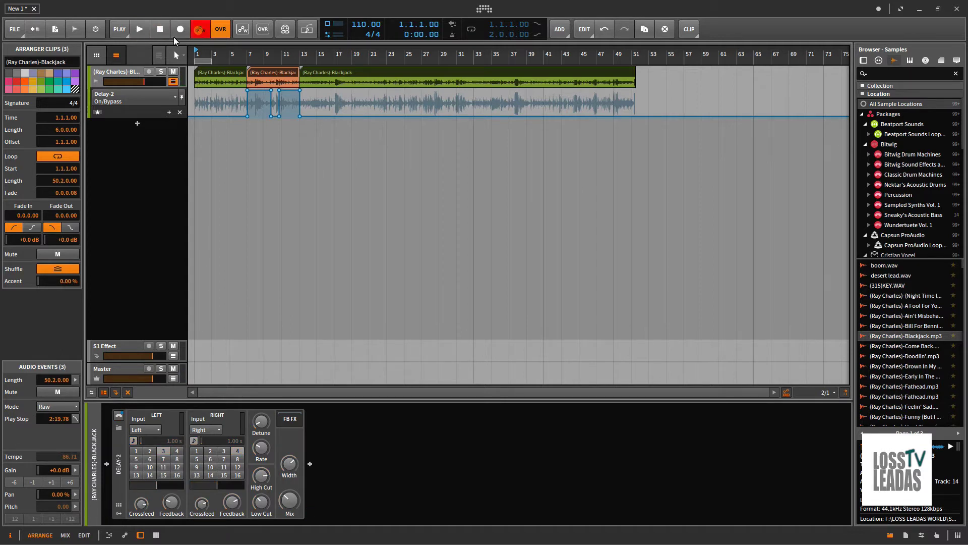
left_click(143, 31)
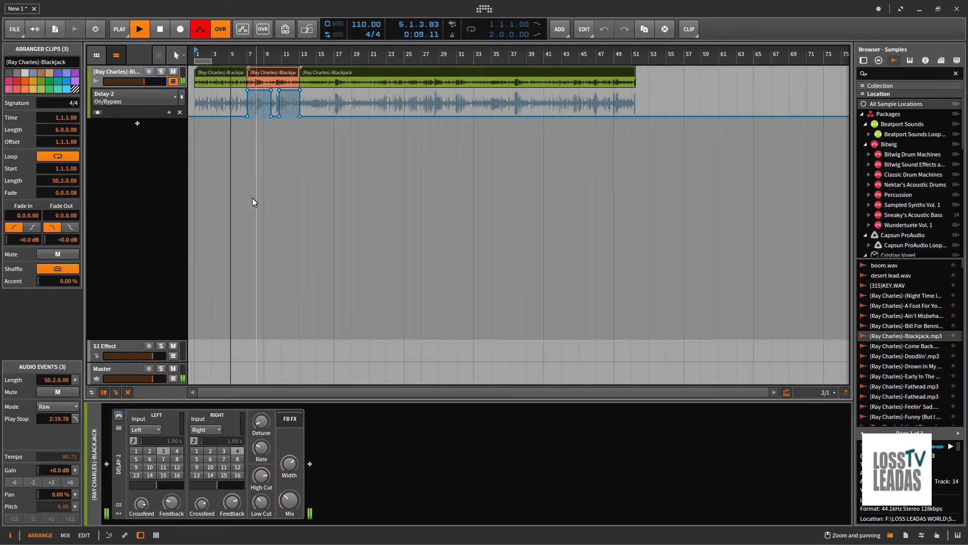
left_click(268, 425)
left_click(291, 502)
left_click(261, 475)
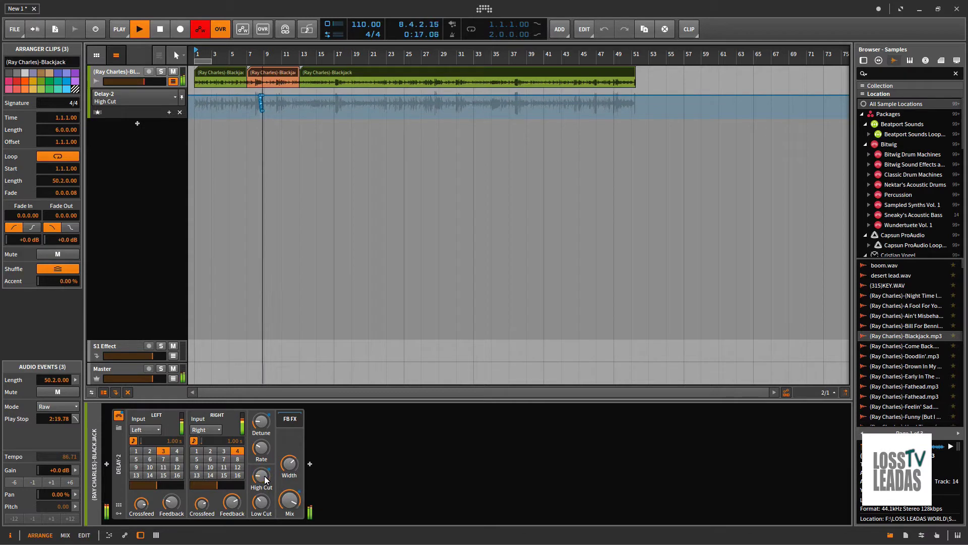
left_click(263, 503)
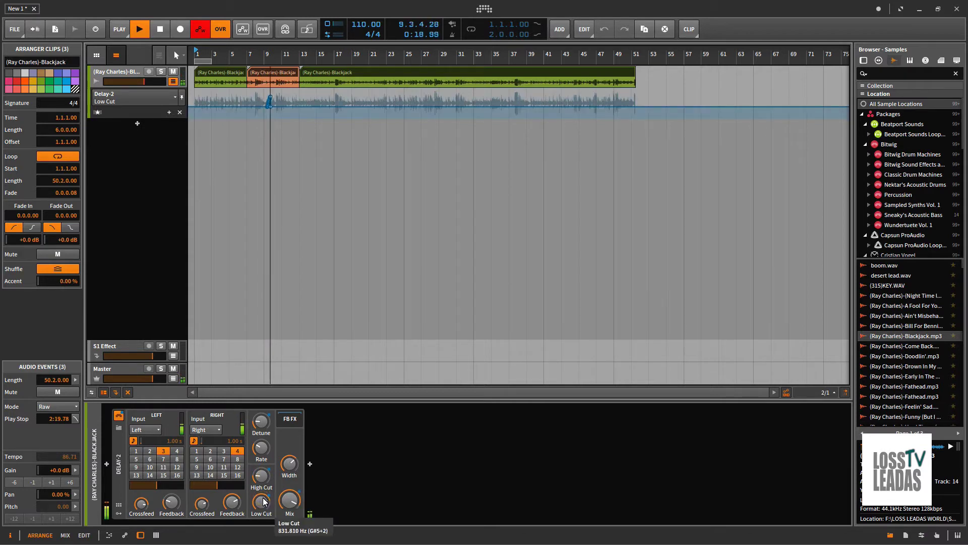
left_click(241, 506)
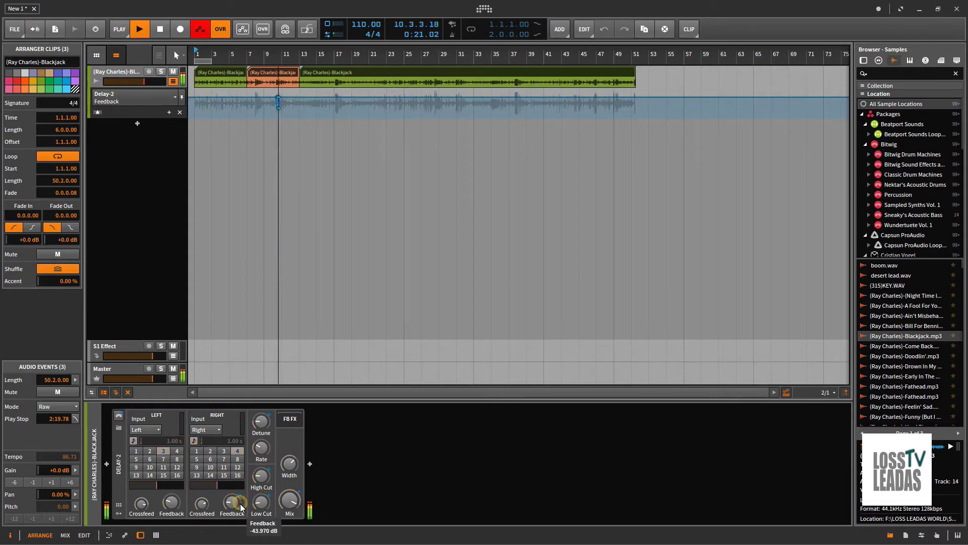
left_click(204, 504)
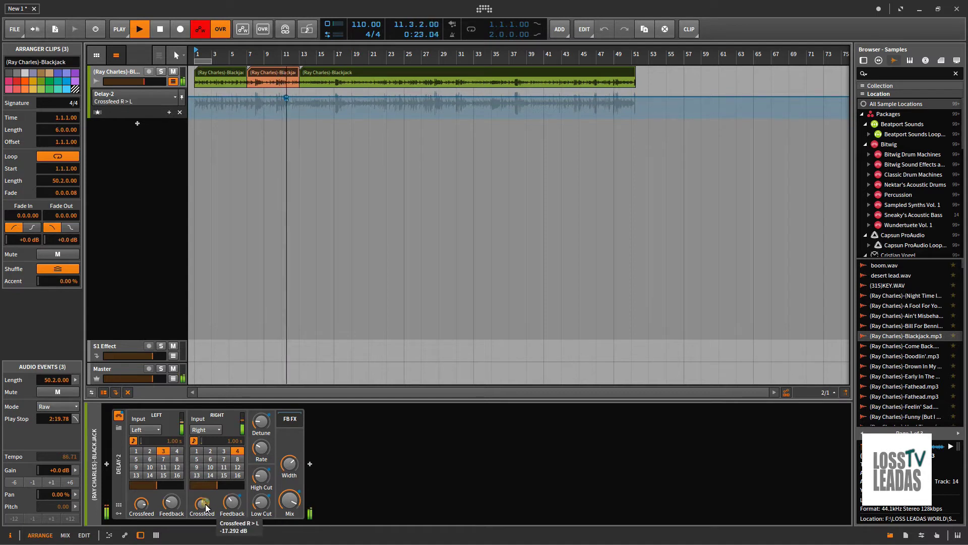
left_click_drag(206, 503, 204, 501)
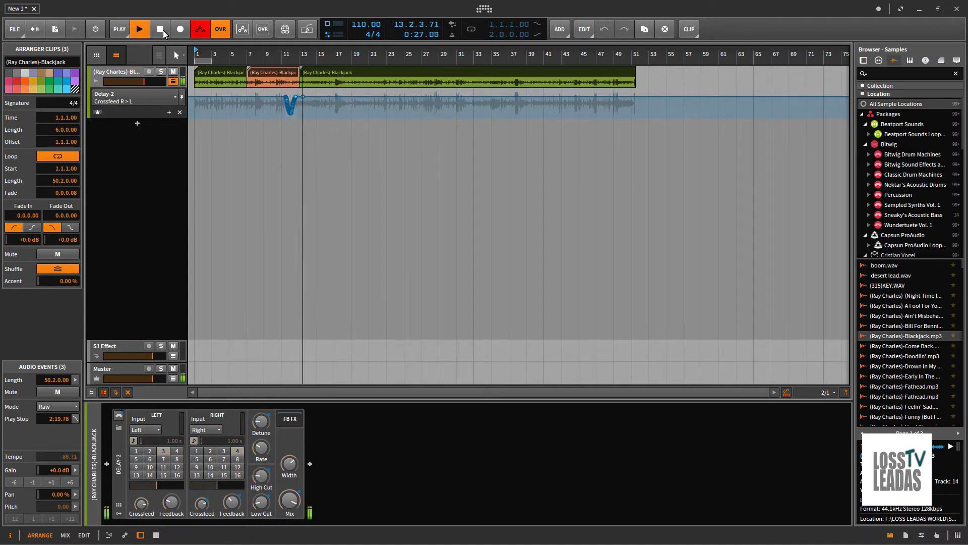
left_click(161, 29)
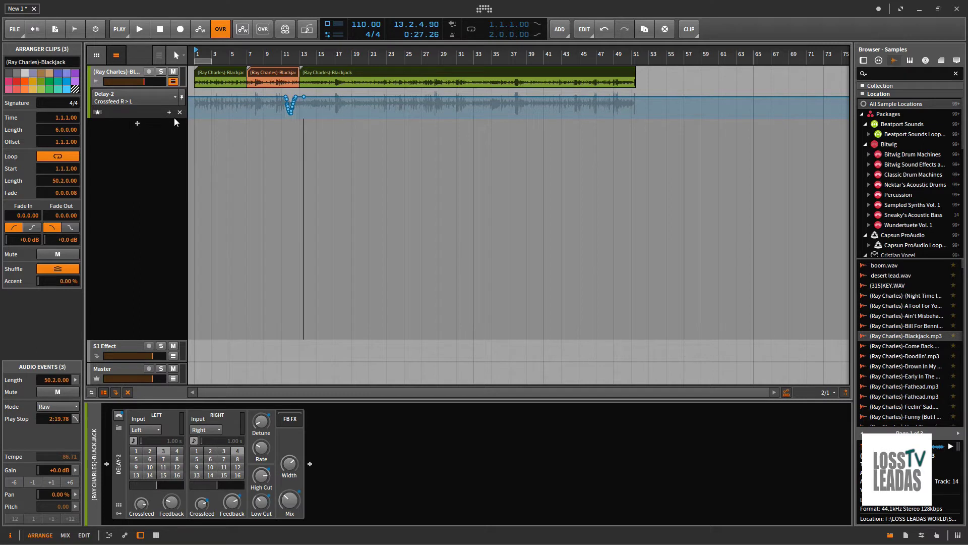
Inspect the recorded Delay-2 automation lanes for Feedback, High Cut, Mix and Vibrato Detune on the Blackjack track.
left_click(174, 99)
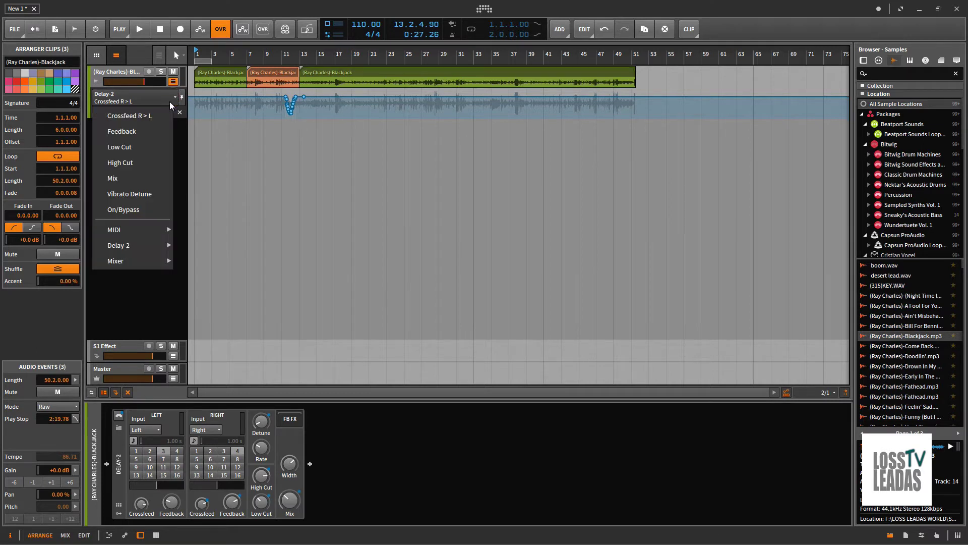
left_click(142, 130)
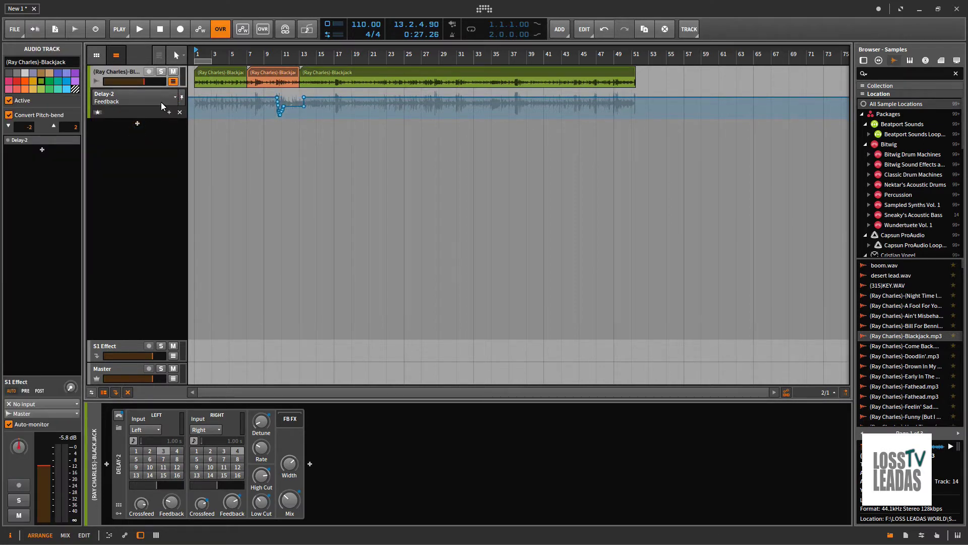
left_click(175, 97)
left_click(132, 162)
left_click(174, 97)
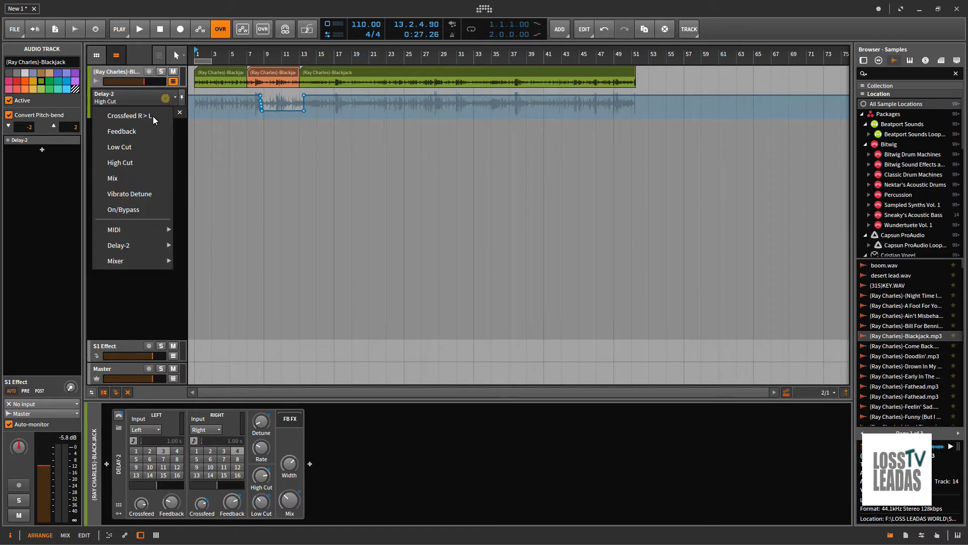
left_click(122, 178)
left_click(174, 98)
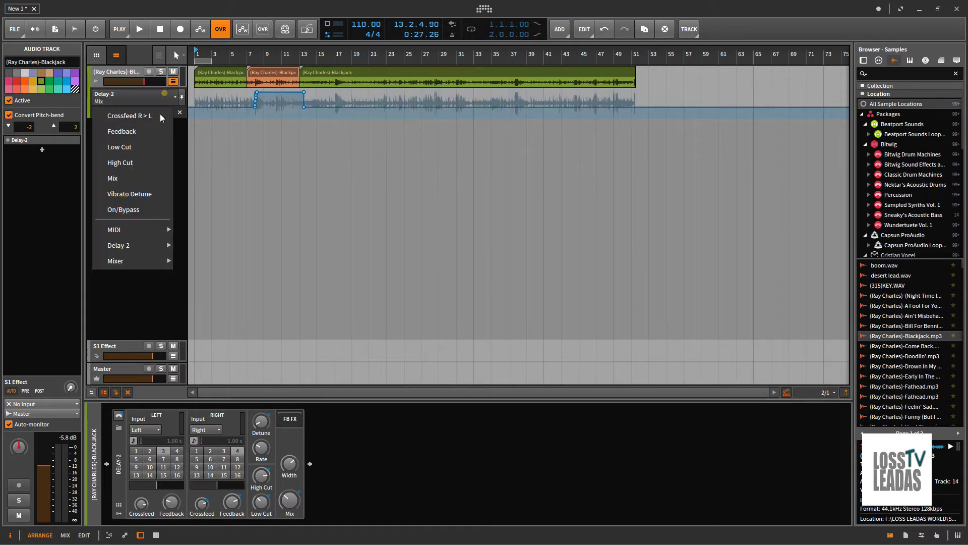
left_click(132, 195)
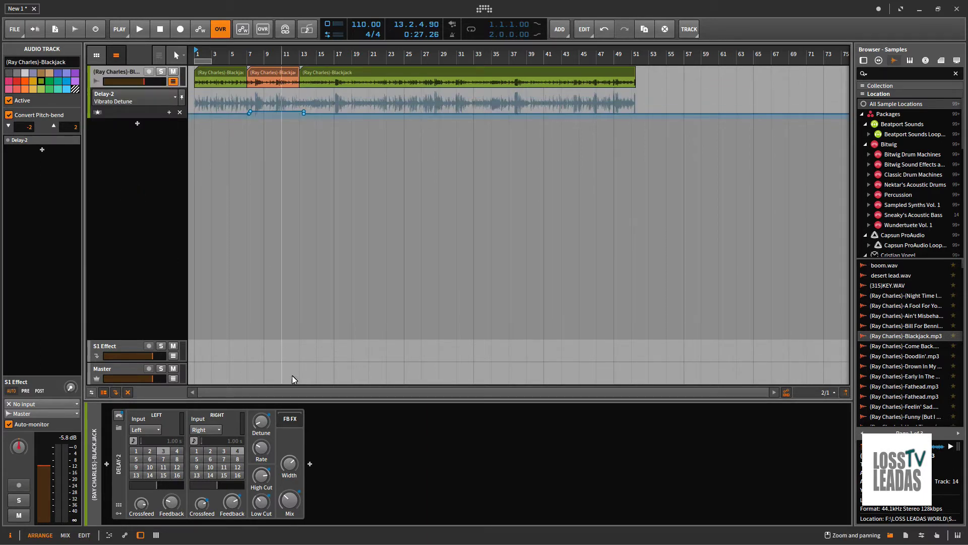
Delete the recorded automation of Delay-2's High Cut parameter.
right_click(270, 474)
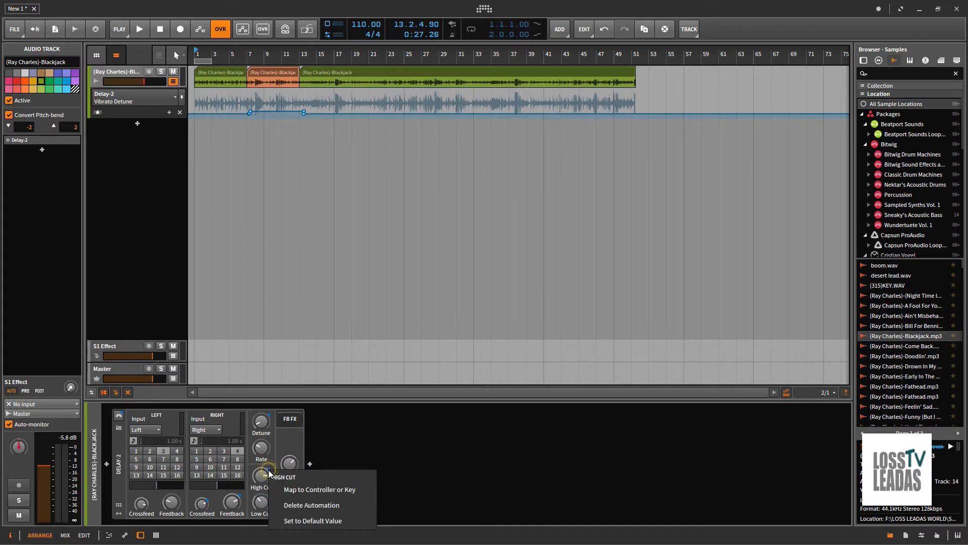
left_click(303, 506)
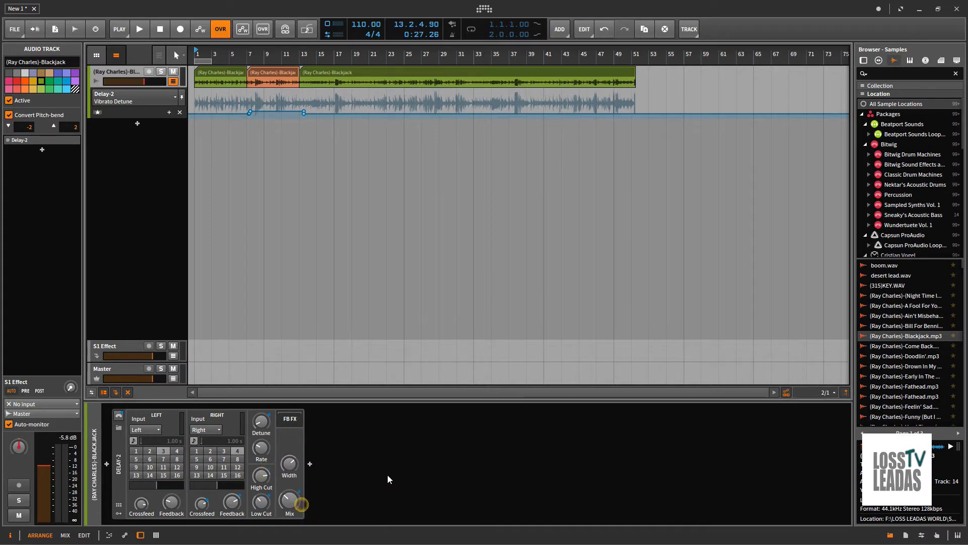
mouse_move(253, 112)
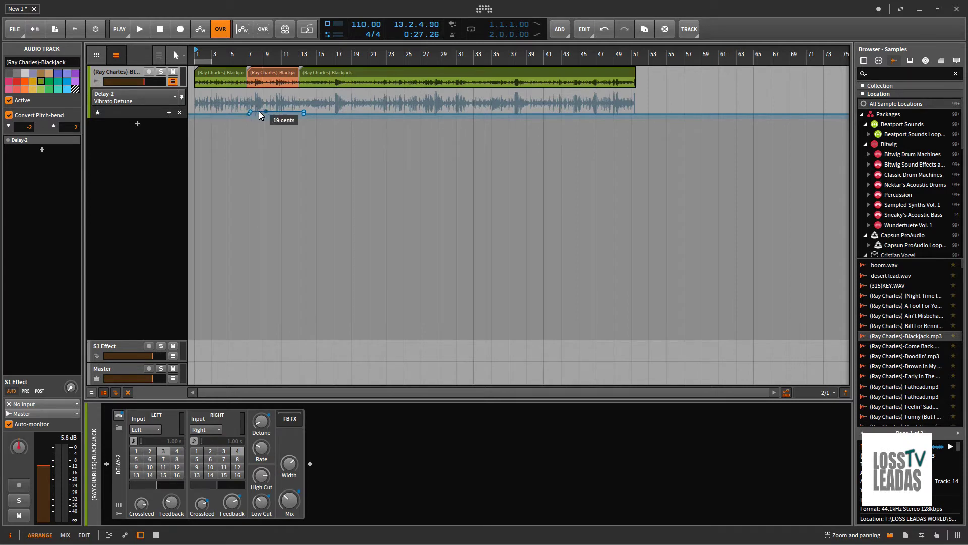
Play the arrangement from the start through the orange clip to hear the Delay-2 automation, and stop past bar 13.
left_click(144, 31)
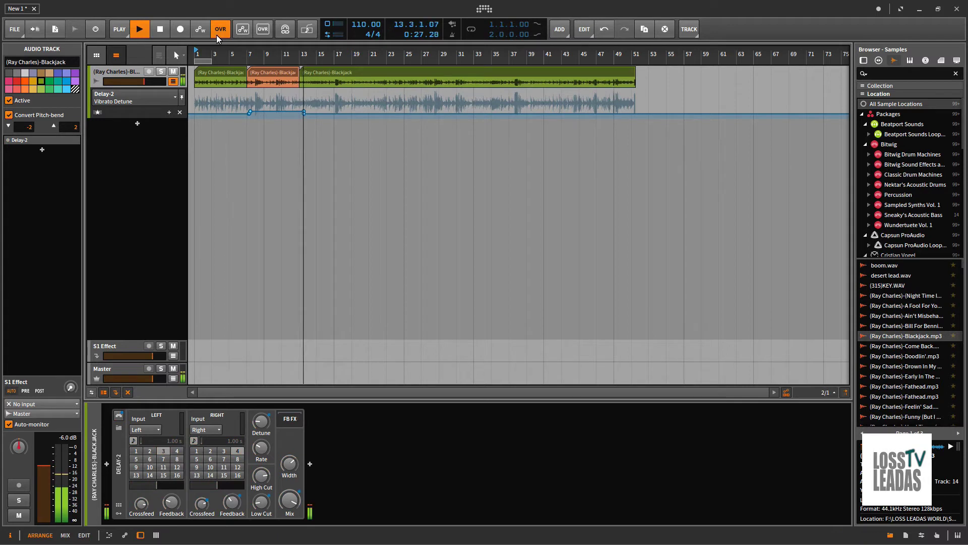
left_click(160, 28)
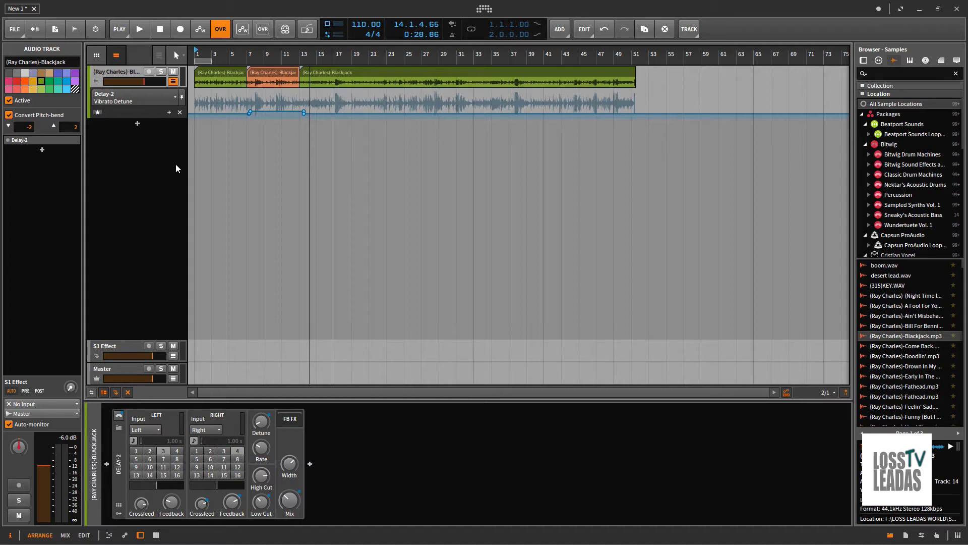
left_click(273, 76)
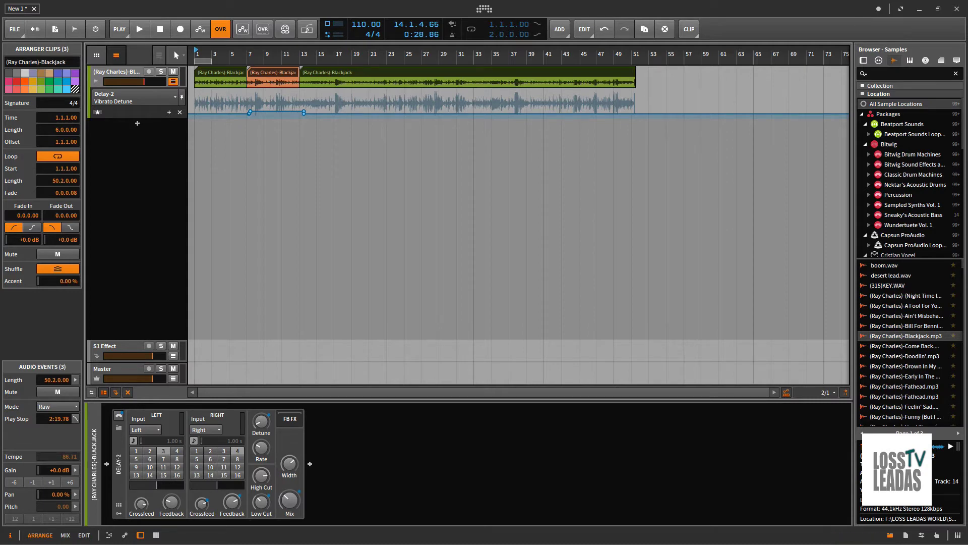
Close Bitwig Studio and switch to Studio One.
left_click(957, 9)
left_click(506, 299)
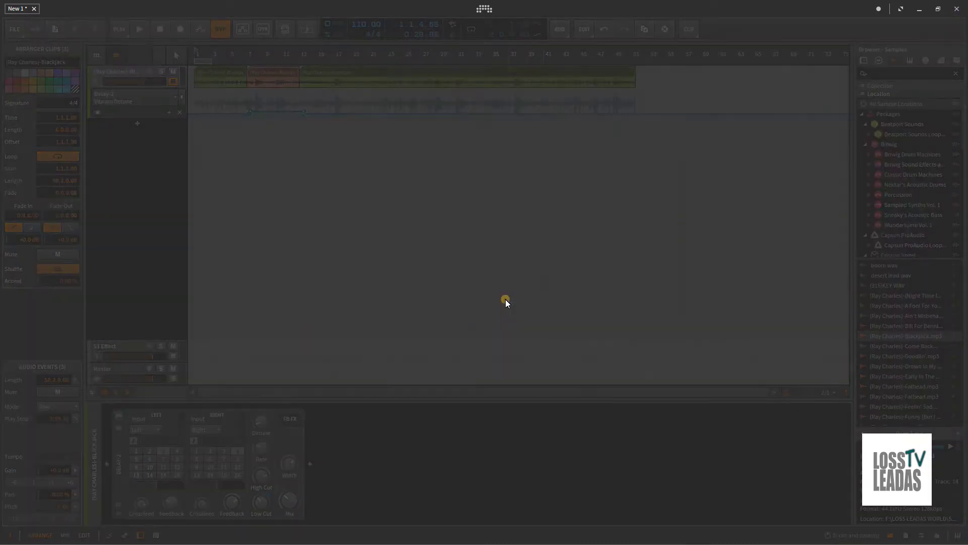
left_click(682, 542)
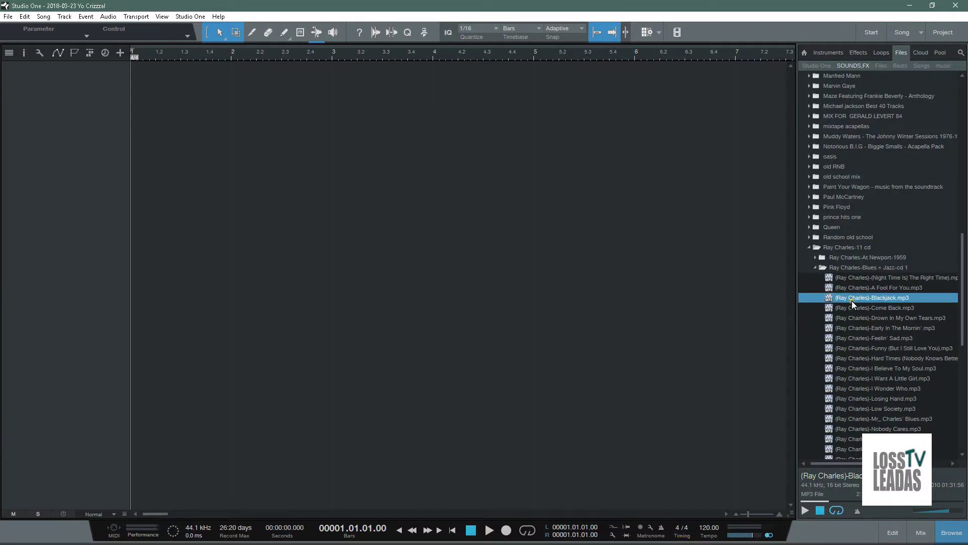
Import (Ray Charles)-Blackjack.mp3 from the file browser into the empty arrangement as a new track starting at bar 1.
left_click_drag(870, 299, 144, 117)
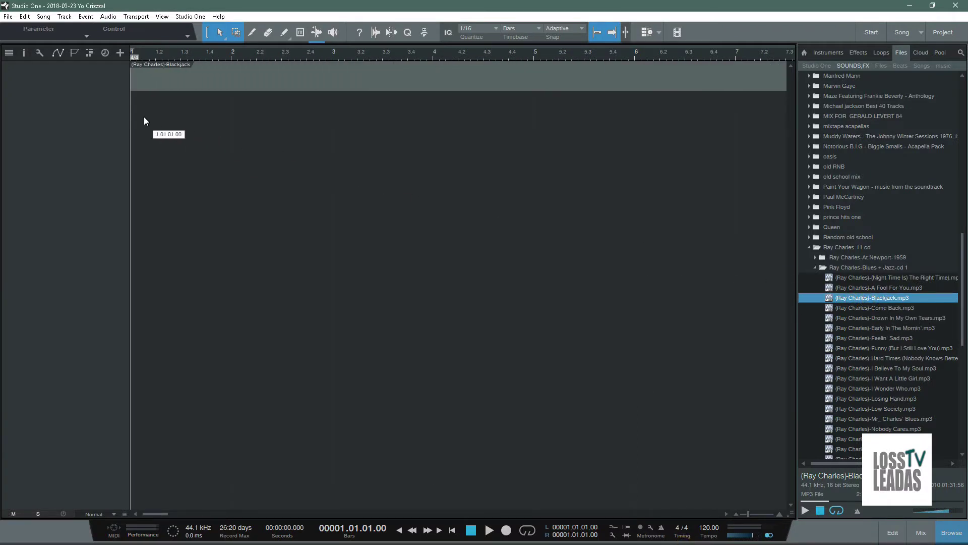
scroll(249, 50, "down", 8)
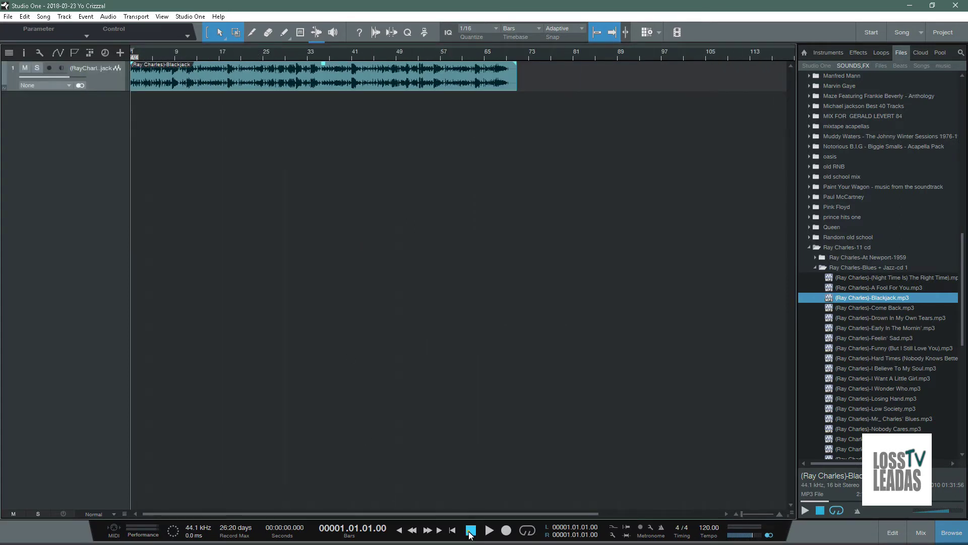
Lower the Blackjack track's volume to -6.3 dB in the mixer during playback, stop playback and hide the mixer.
left_click(489, 529)
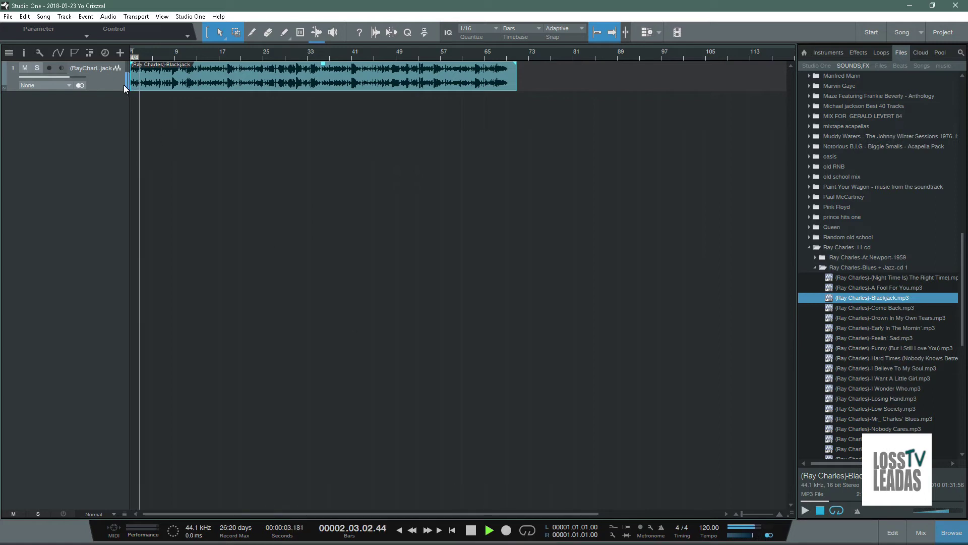
key("F3")
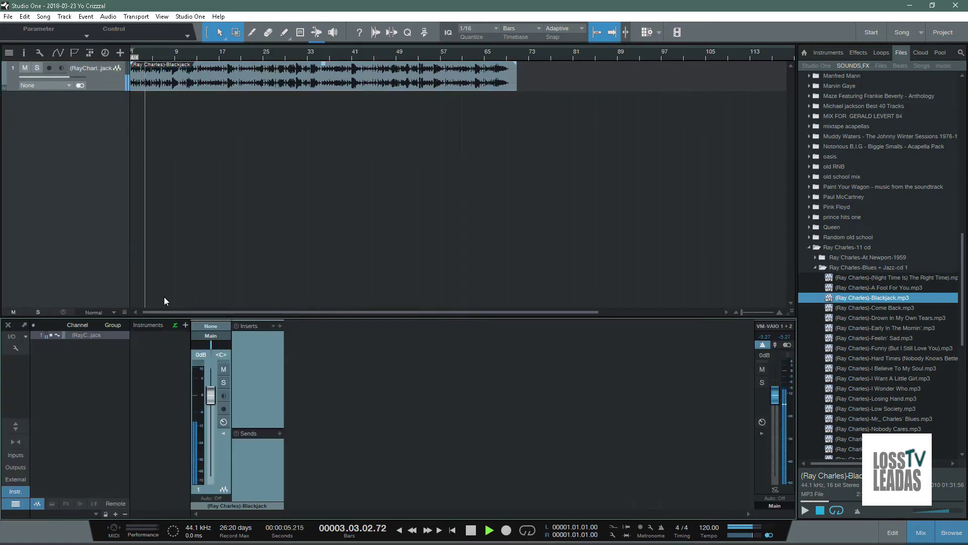
left_click_drag(211, 395, 215, 409)
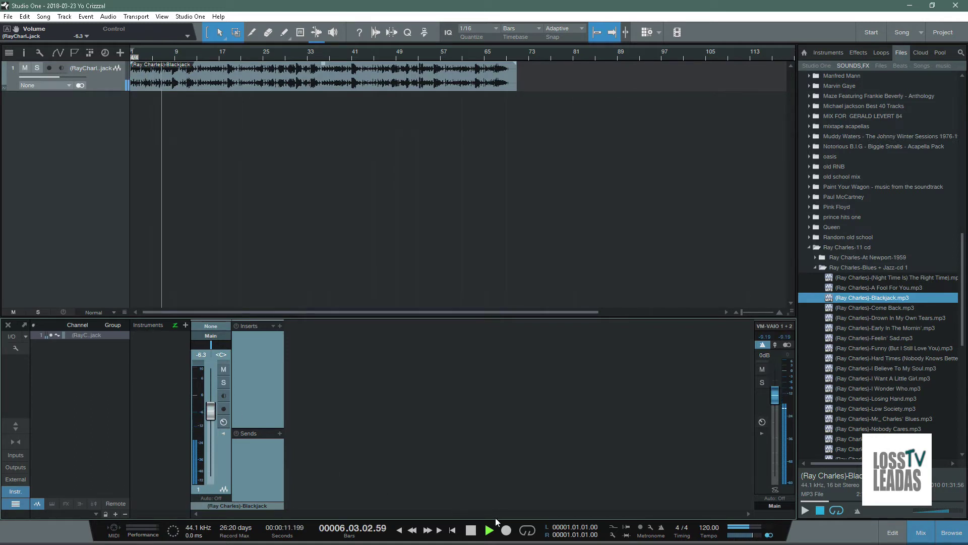
left_click(470, 530)
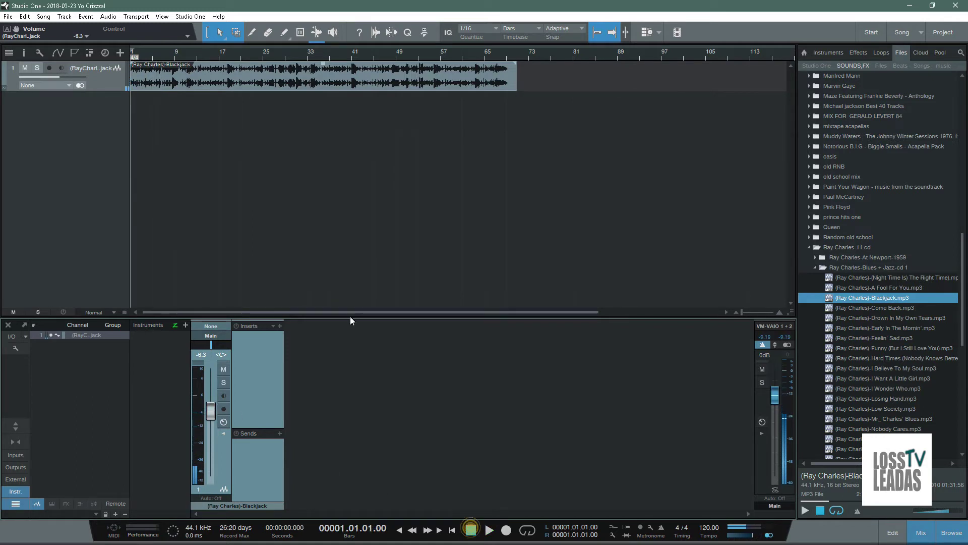
right_click(212, 120)
left_click(923, 532)
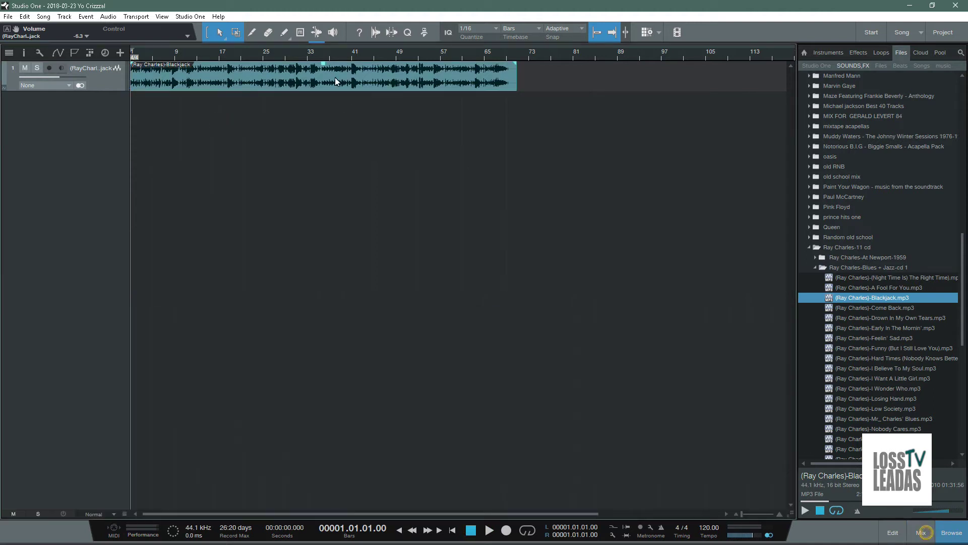
Split the Blackjack clip at bars 12 and 20 with the Split tool and return to the Arrow tool.
left_click(251, 32)
left_click(191, 73)
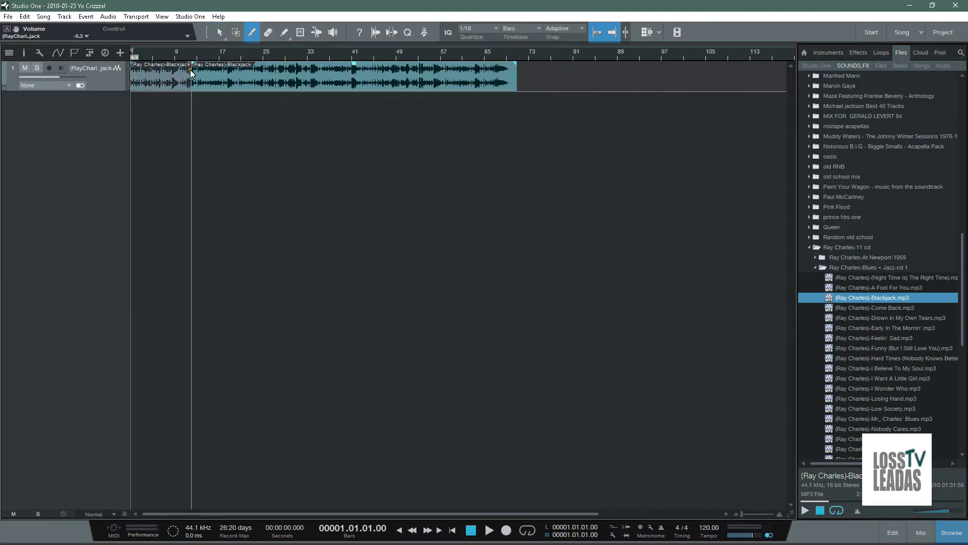
left_click(235, 75)
right_click(239, 122)
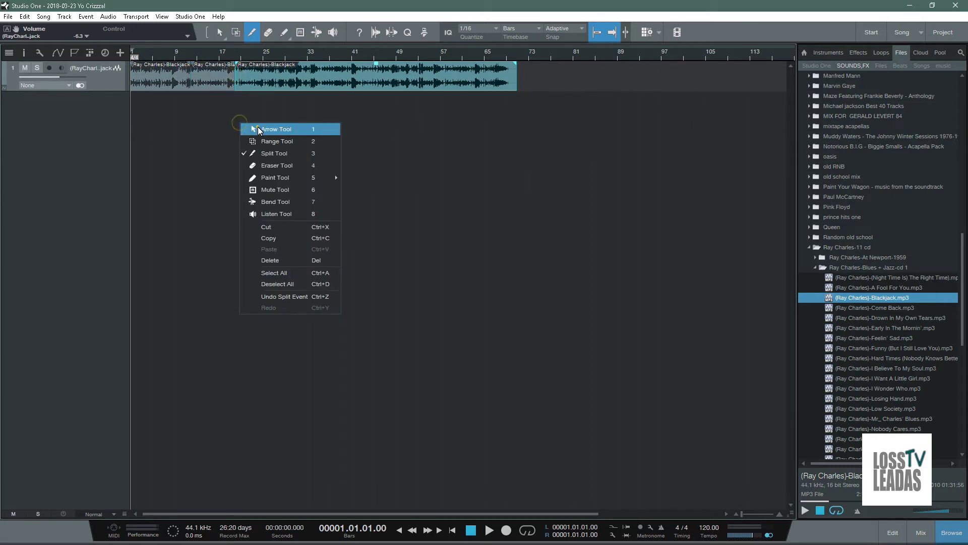
left_click(259, 130)
Colour the middle section of the Blackjack clip red.
left_click(218, 81)
right_click(230, 88)
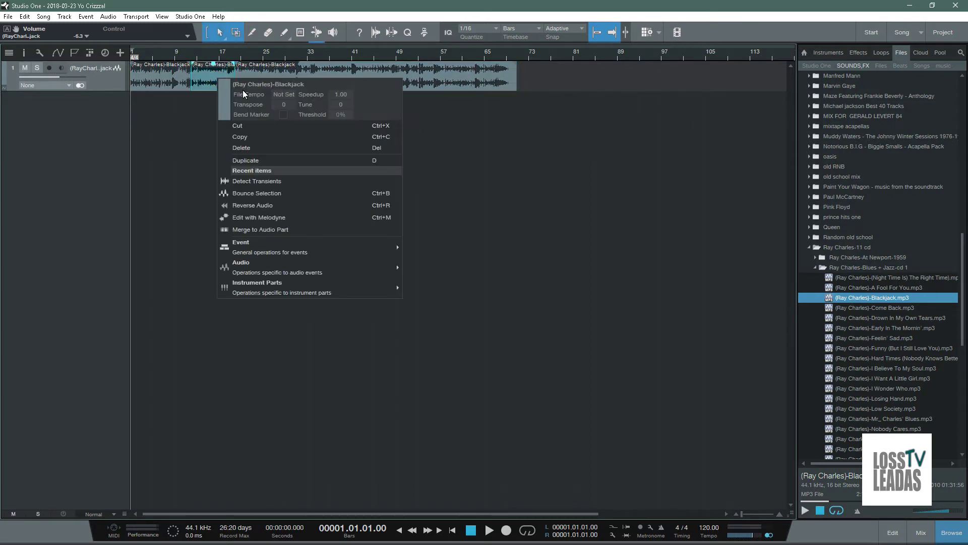
left_click(225, 93)
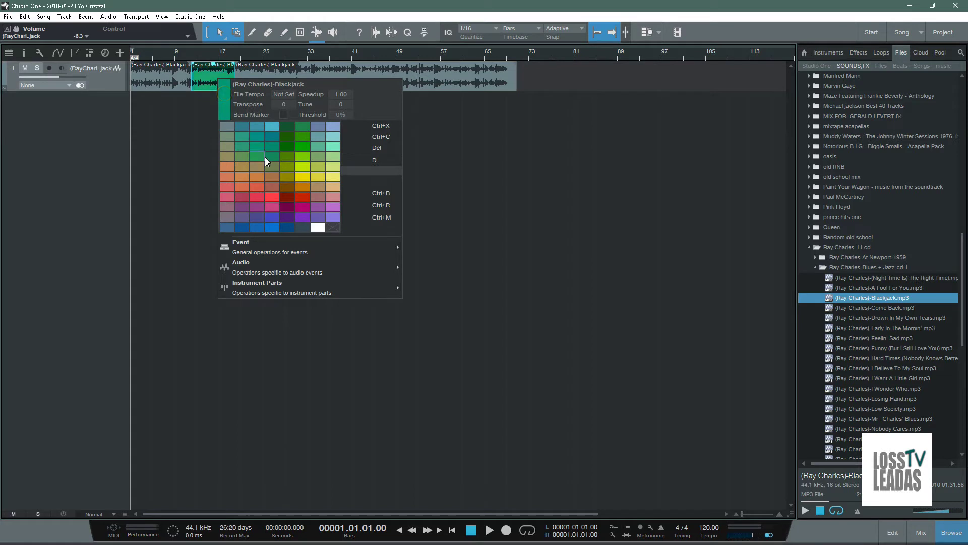
left_click(276, 196)
left_click(437, 161)
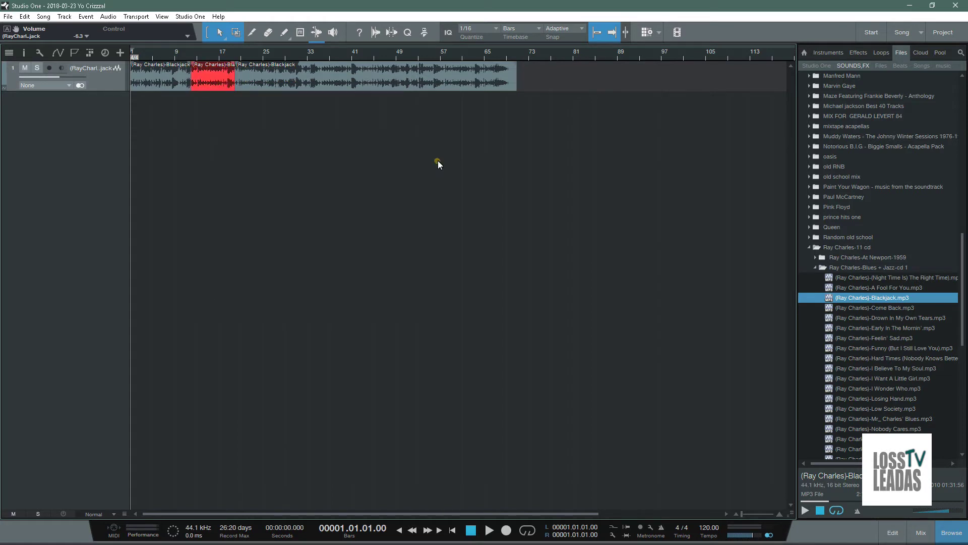
Add the Groove Delay preset Kik 2 Swing 16 as an event effect on the red middle clip and close its window.
left_click(216, 73)
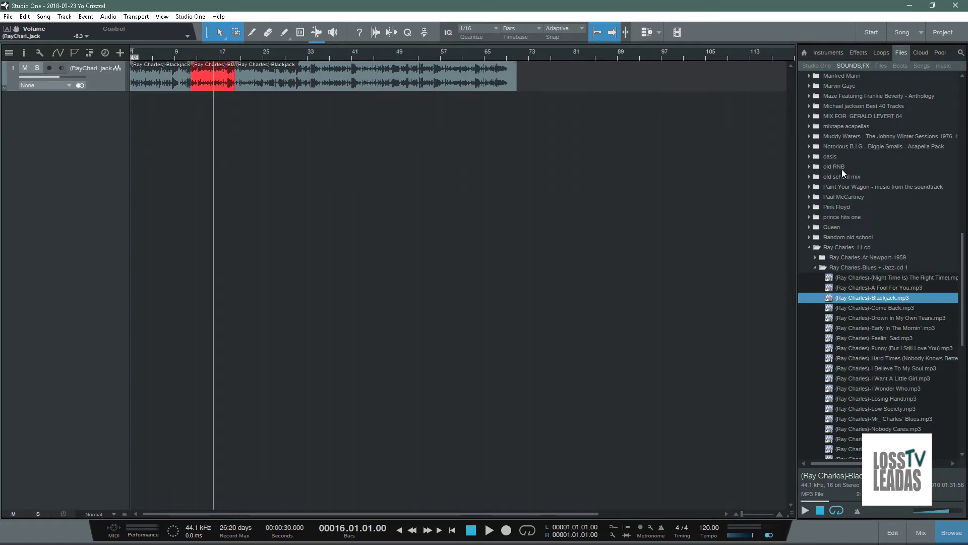
left_click(856, 53)
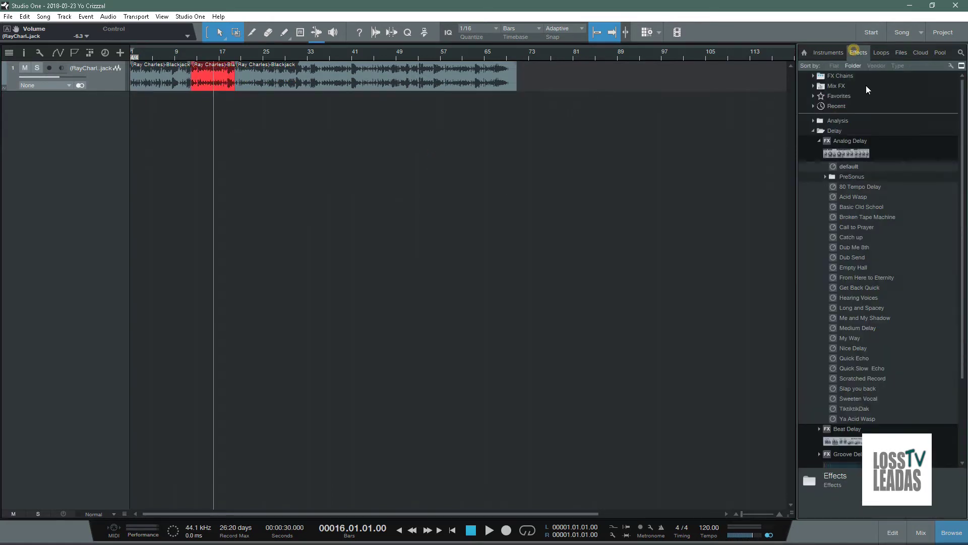
left_click(856, 237)
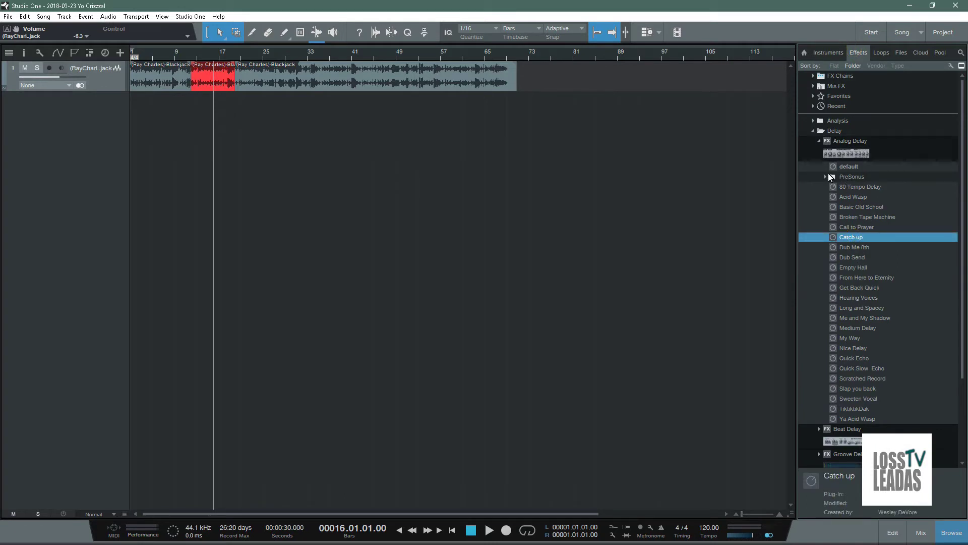
left_click(818, 141)
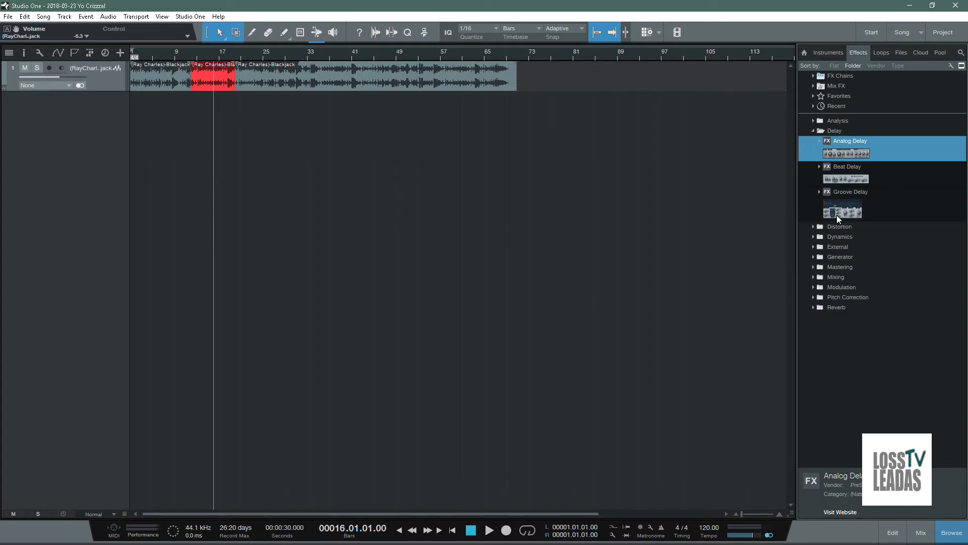
double_click(836, 213)
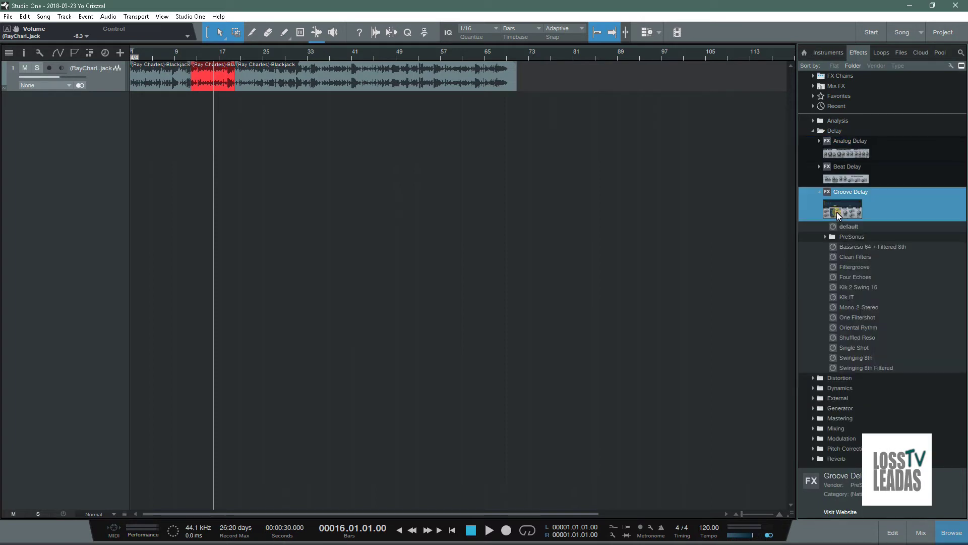
left_click(852, 287)
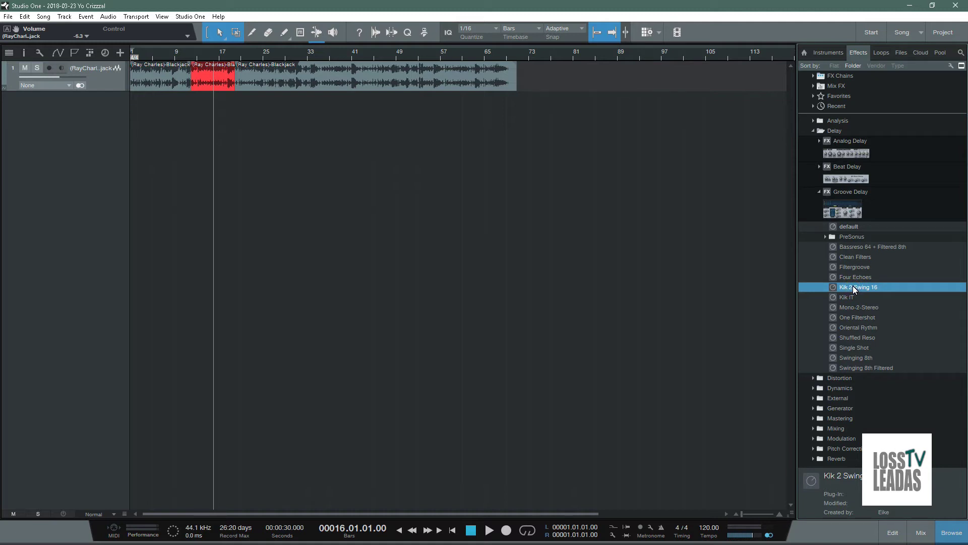
left_click_drag(858, 285, 210, 77)
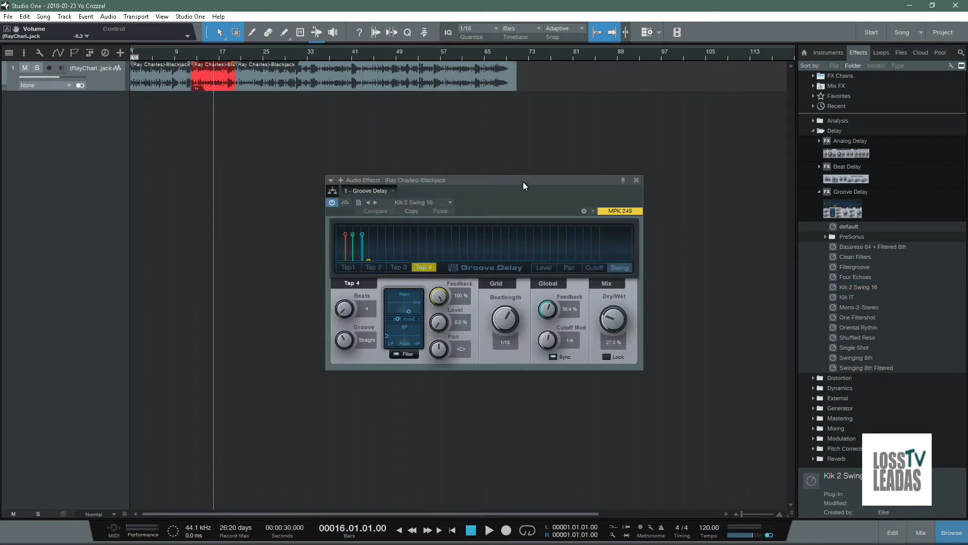
left_click(635, 181)
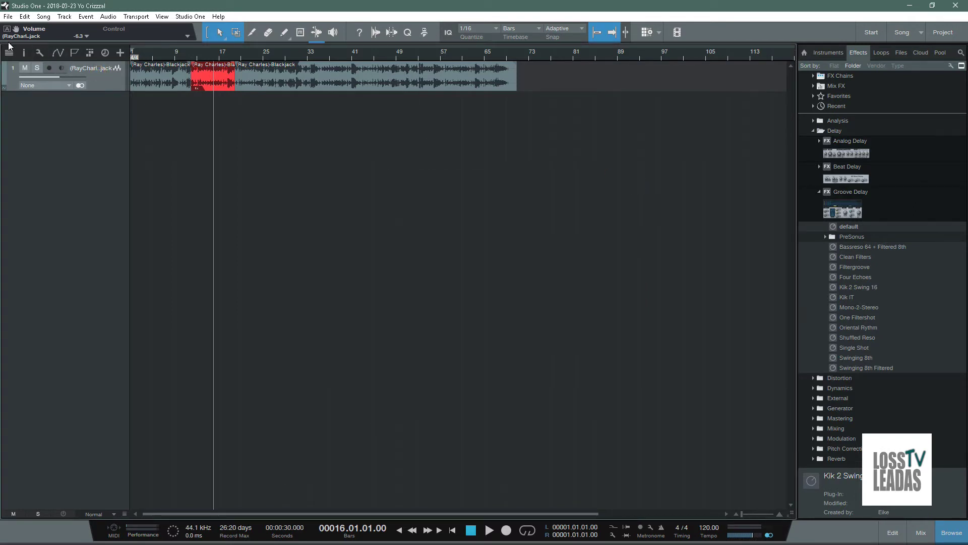
Show the track inspector and enlarge its event section to reveal the red clip's Event FX settings.
left_click(24, 53)
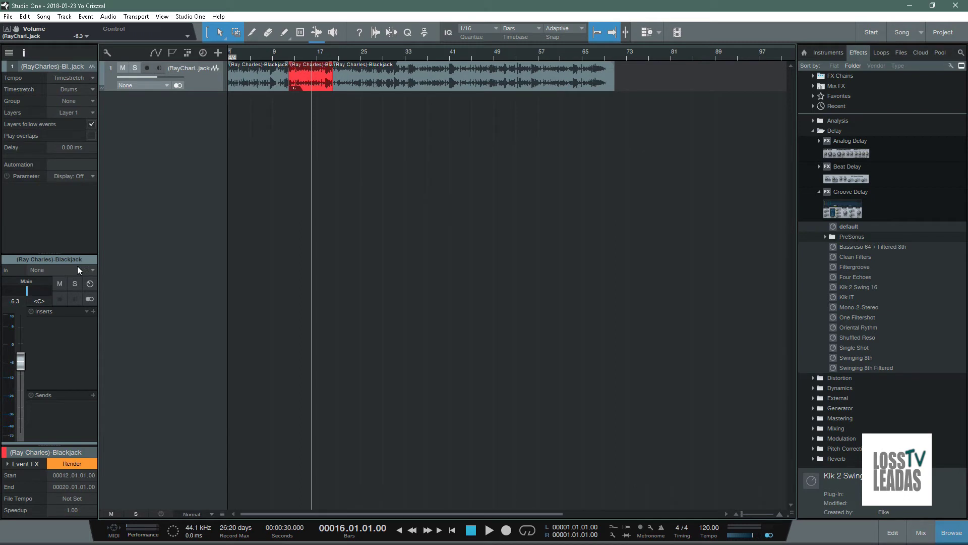
left_click_drag(57, 446, 69, 411)
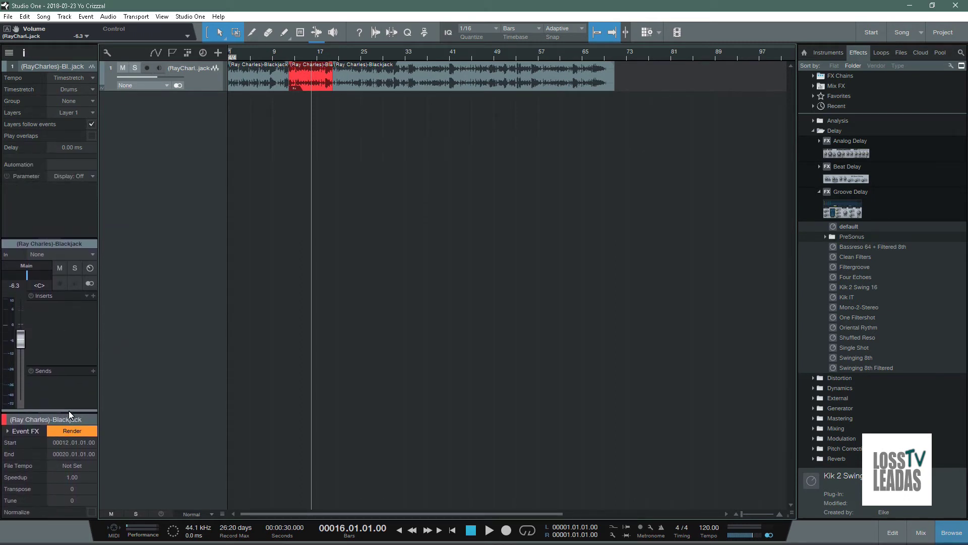
Open the red clip's Groove Delay event effect, play through the middle section, and return the playhead to the song start.
left_click(295, 88)
left_click(316, 103)
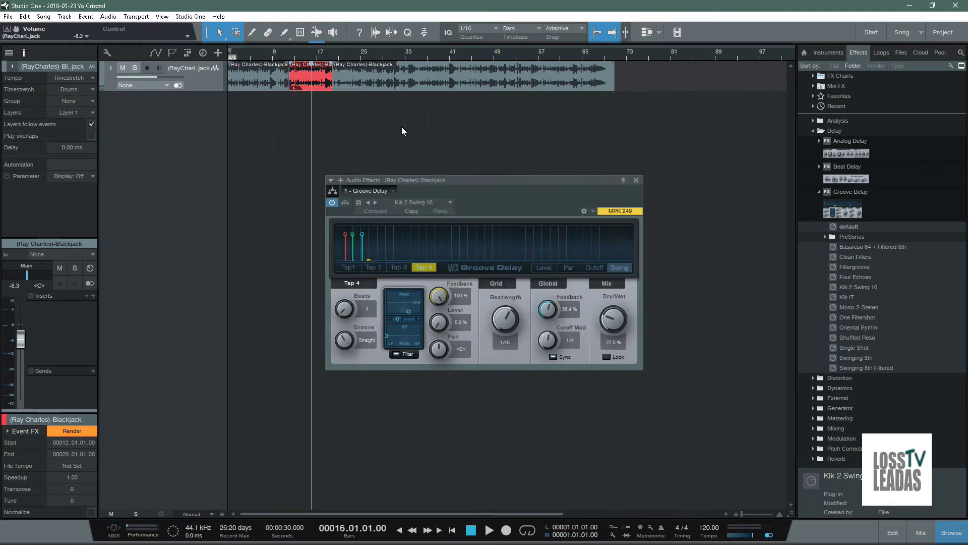
left_click(472, 530)
left_click(489, 530)
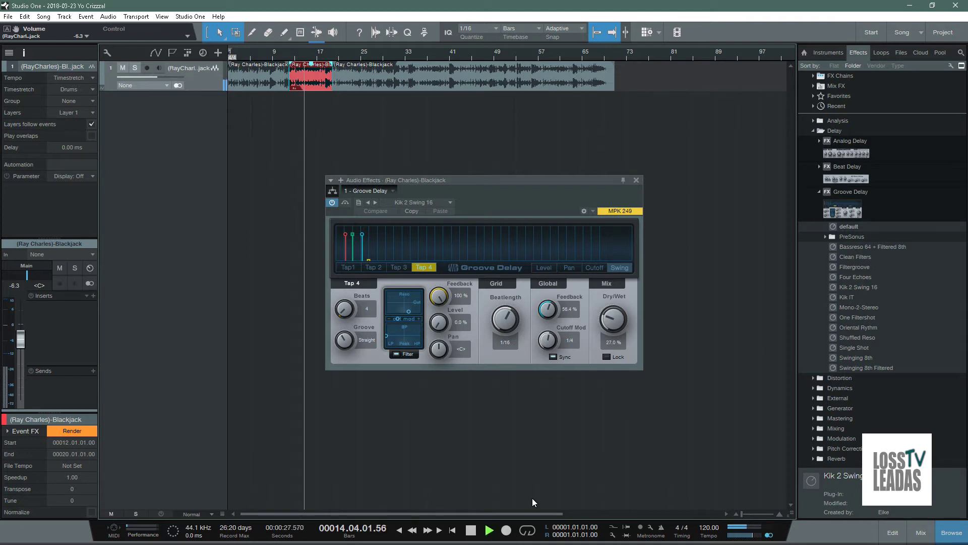
left_click(474, 530)
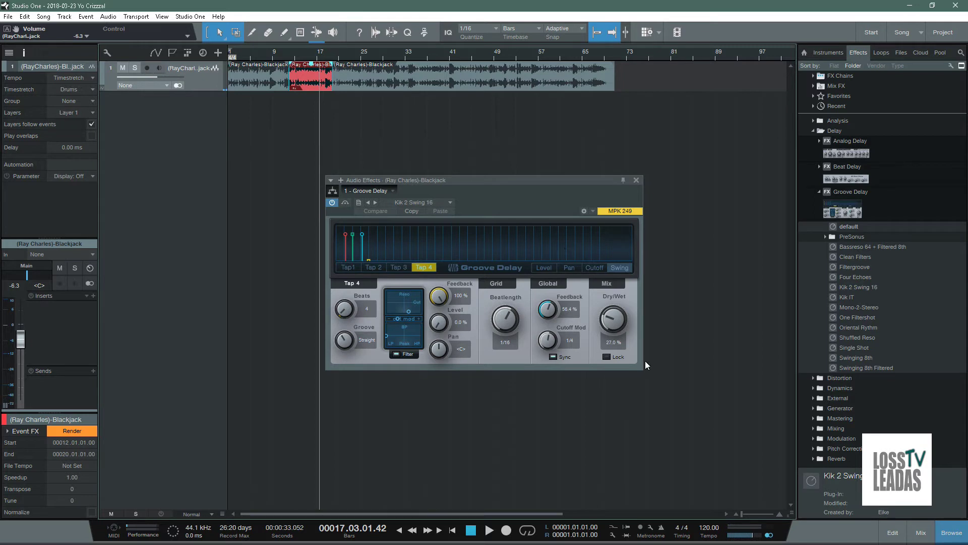
left_click(471, 530)
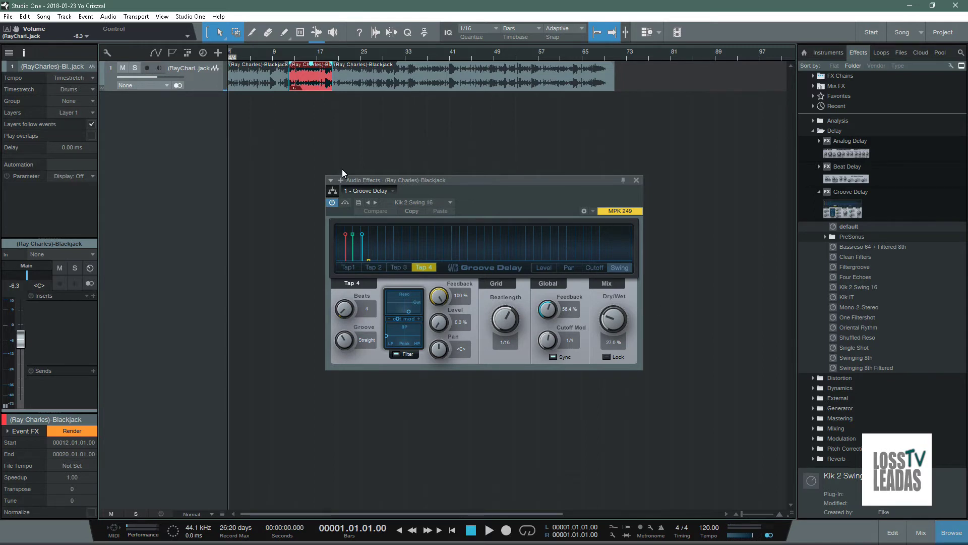
Increase the Blackjack track's height and show its automation controls.
left_click_drag(205, 90, 207, 119)
right_click(198, 111)
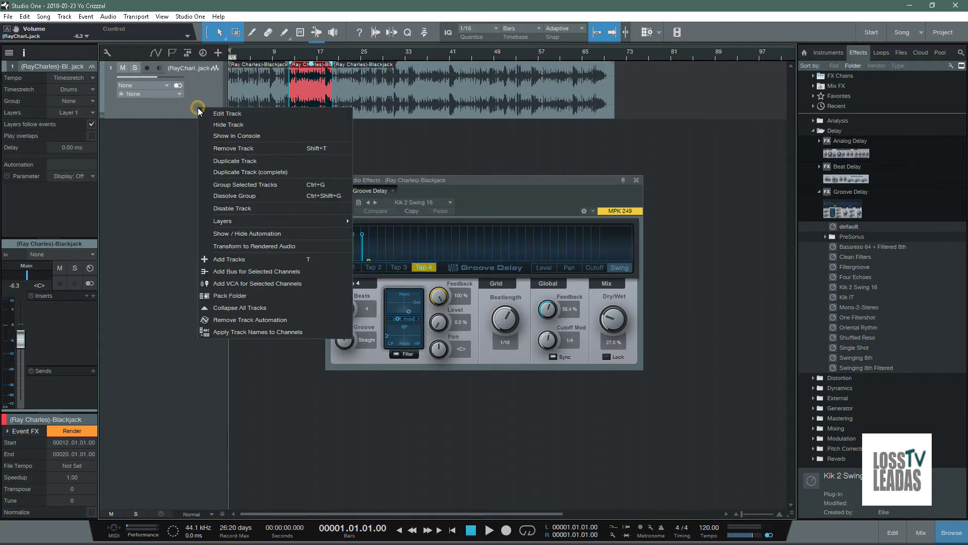
left_click(241, 233)
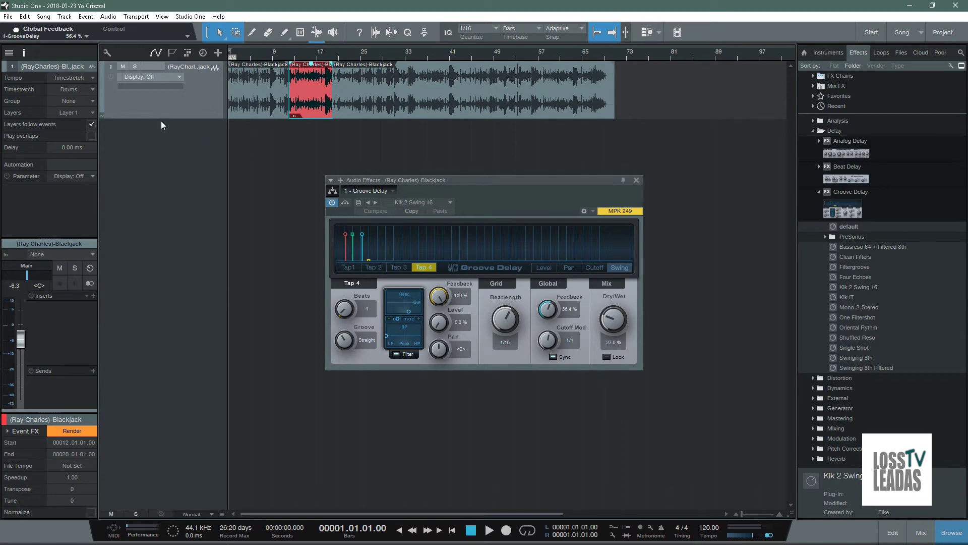
Check the Blackjack track's automation display for available parameters, briefly showing and hiding the mixer.
left_click(174, 143)
key("F3")
left_click(161, 77)
left_click(164, 76)
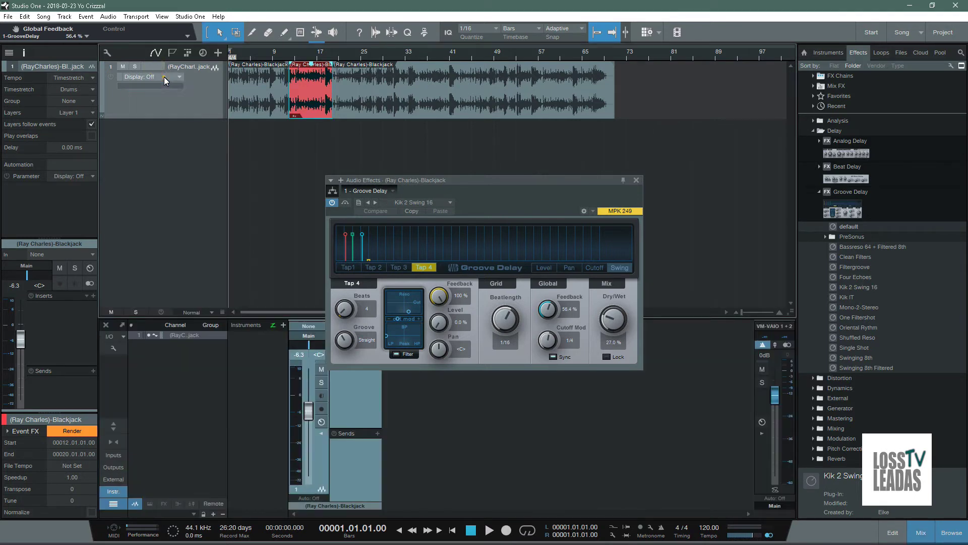
left_click(924, 529)
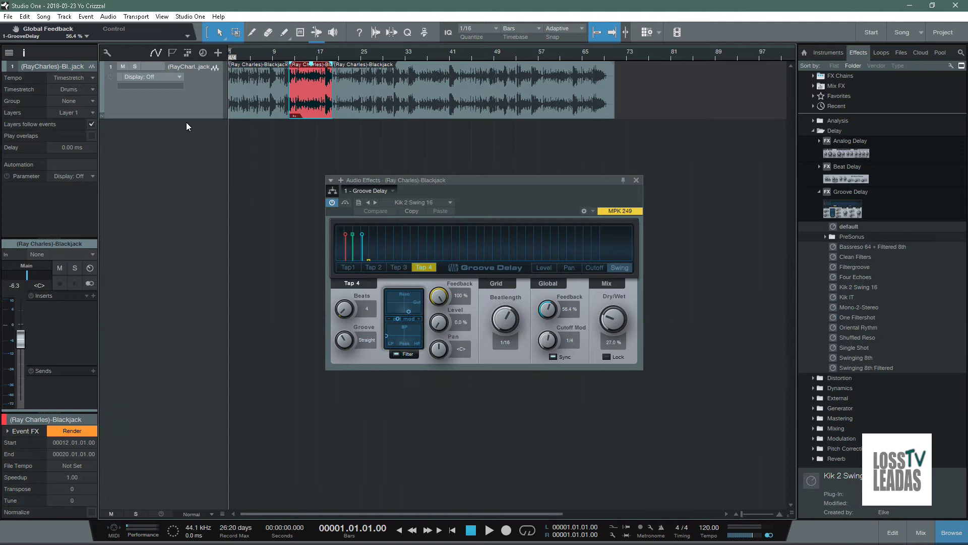
left_click(169, 79)
left_click(169, 77)
left_click(194, 82)
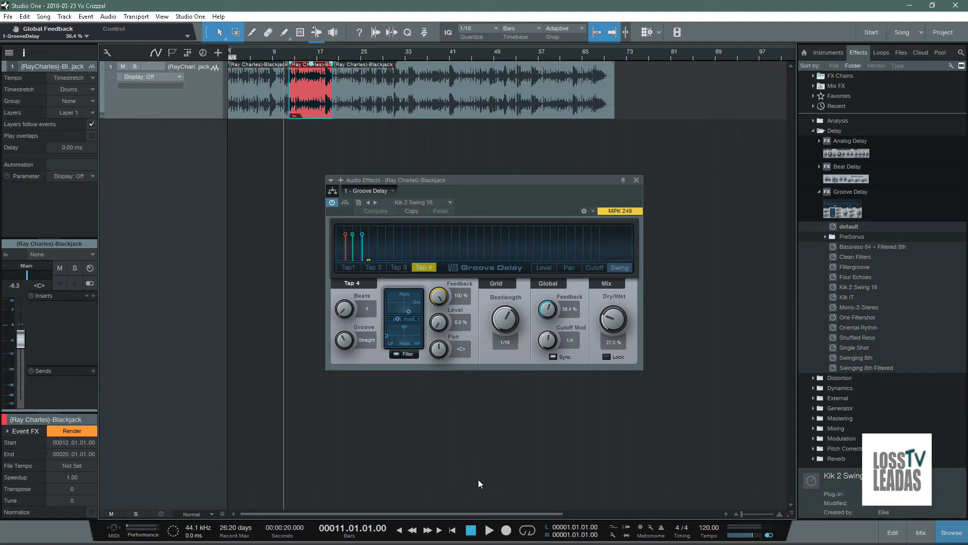
During playback from about bar 11, set Groove Delay to beat length 1/4, Tap 4 feedback 88.5 % and dry/wet 21 %, and close its window.
left_click(472, 529)
left_click(488, 530)
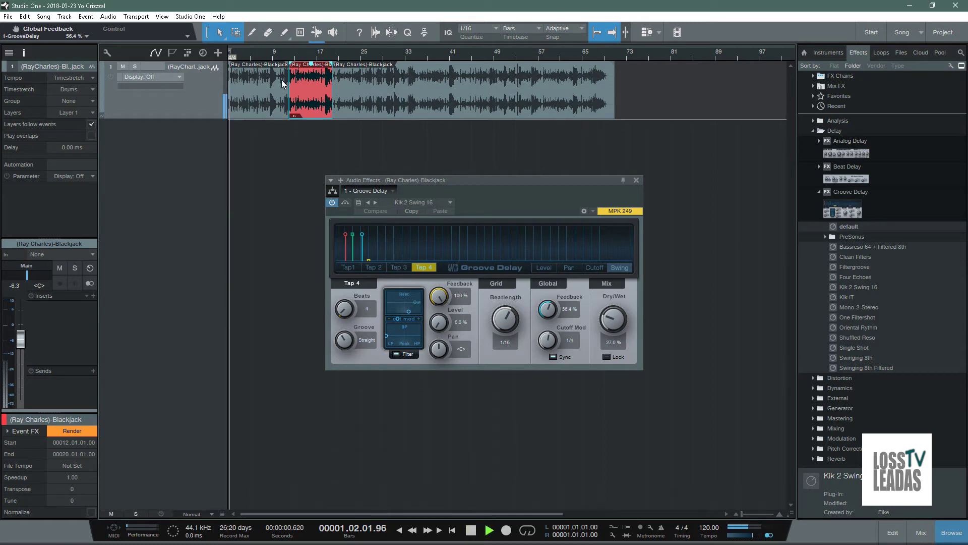
left_click(280, 55)
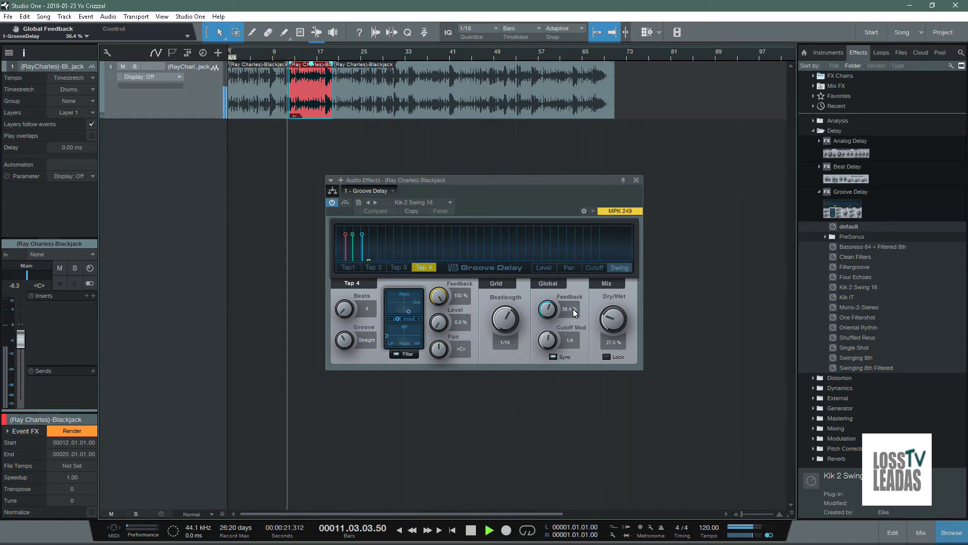
left_click_drag(514, 320, 515, 352)
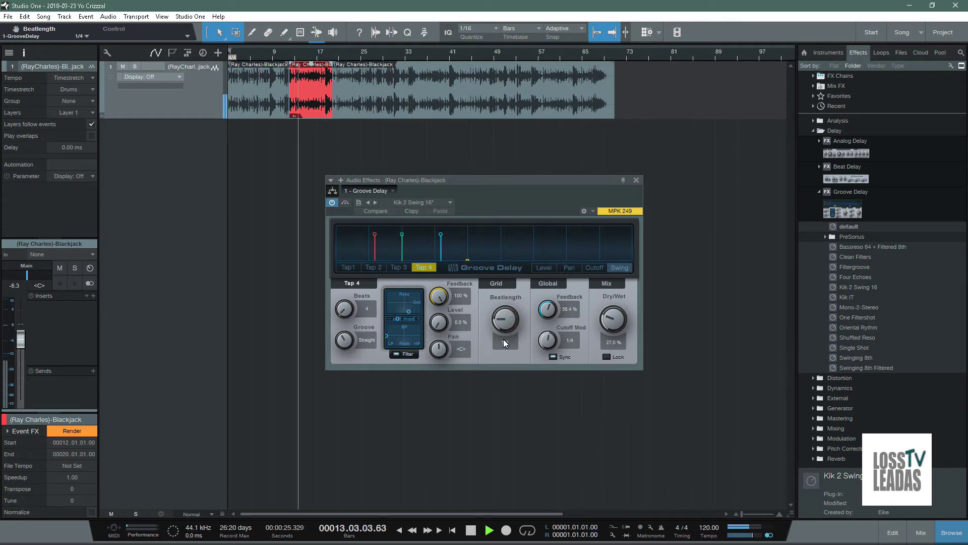
left_click_drag(442, 299, 456, 325)
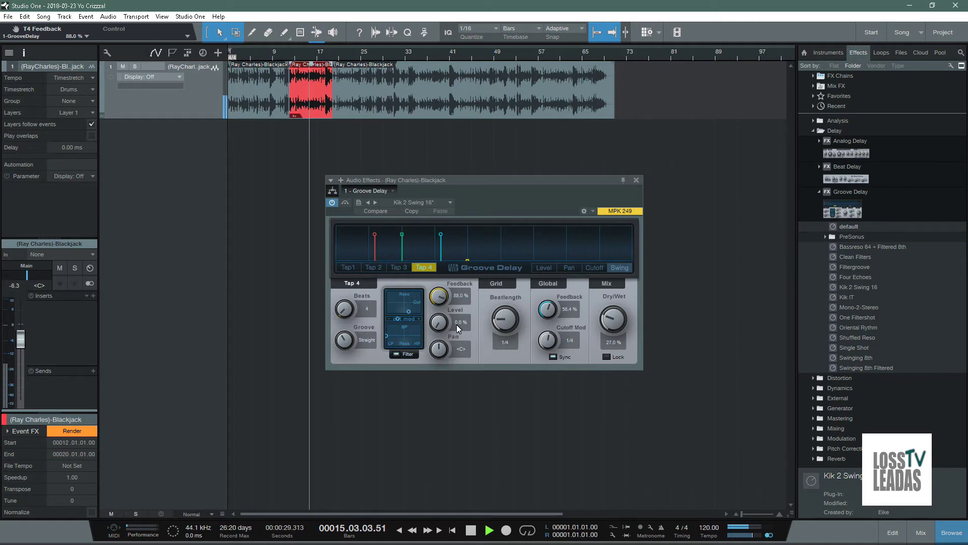
left_click_drag(610, 320, 606, 349)
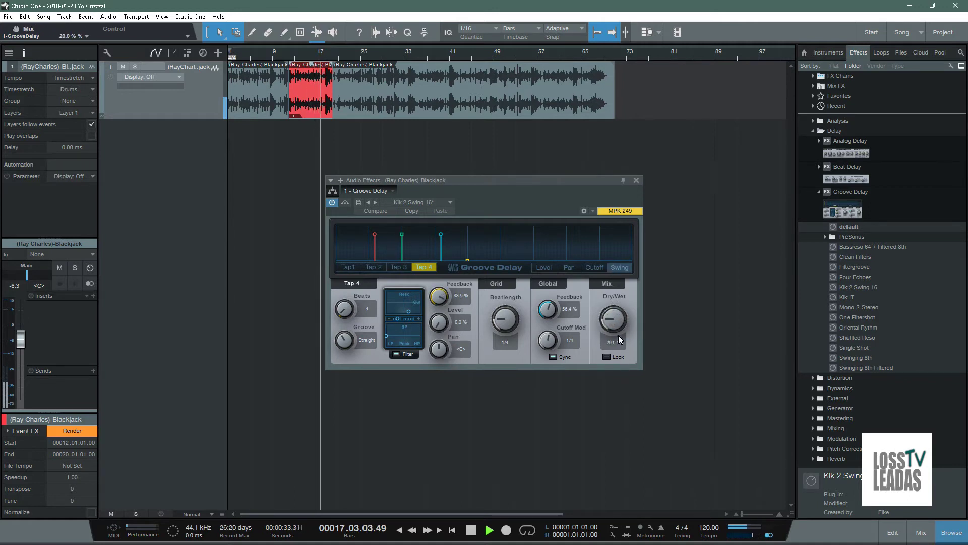
left_click(472, 529)
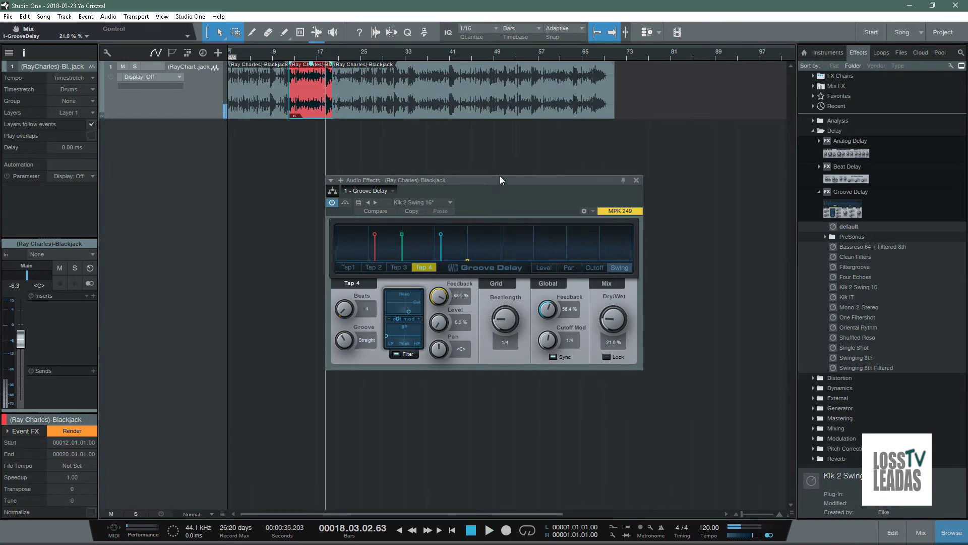
left_click(635, 180)
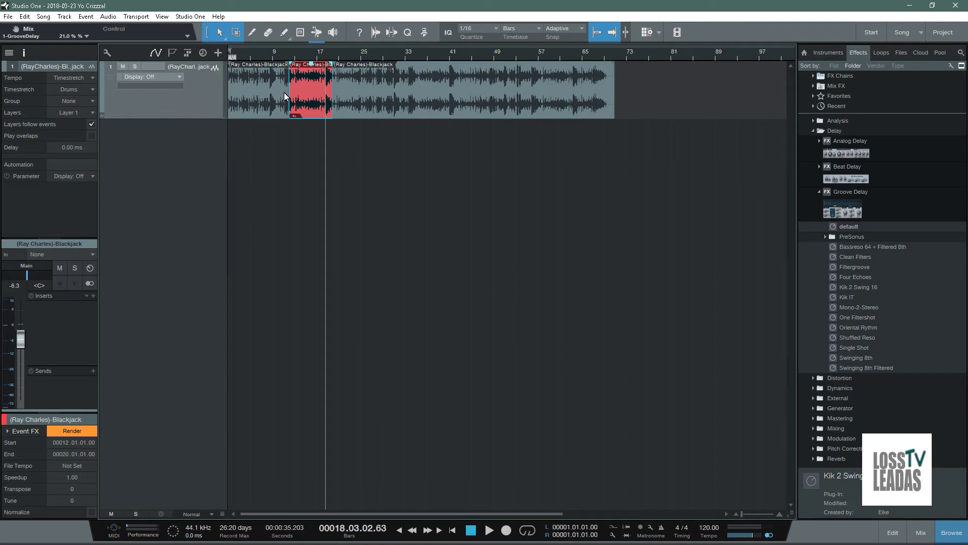
Reopen the Groove Delay window from the red clip's Event FX marker twice, closing it each time.
left_click(297, 88)
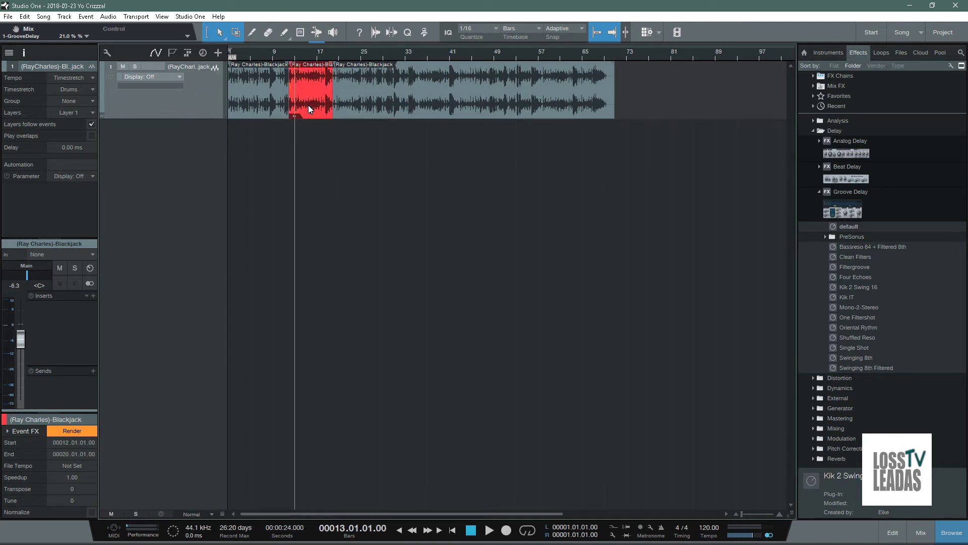
left_click(297, 116)
left_click(353, 132)
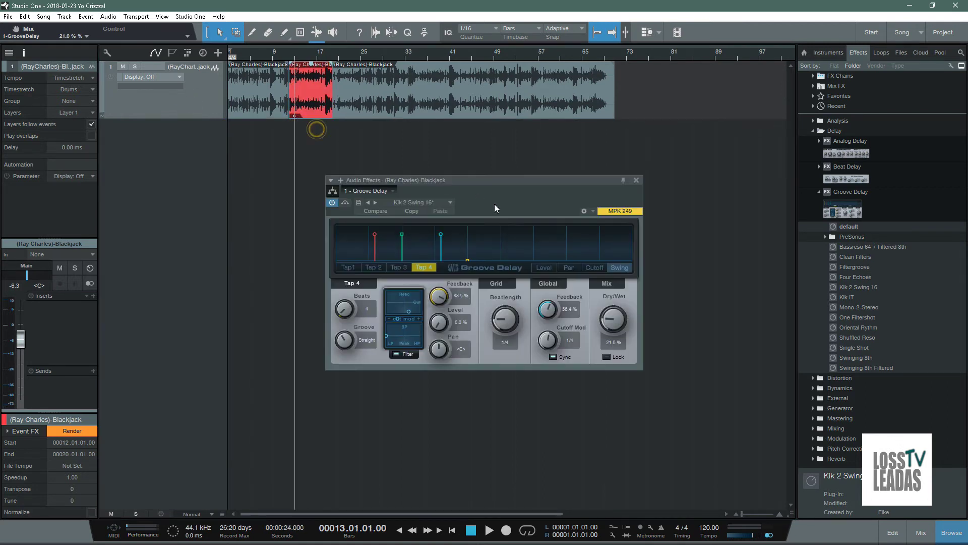
left_click(637, 180)
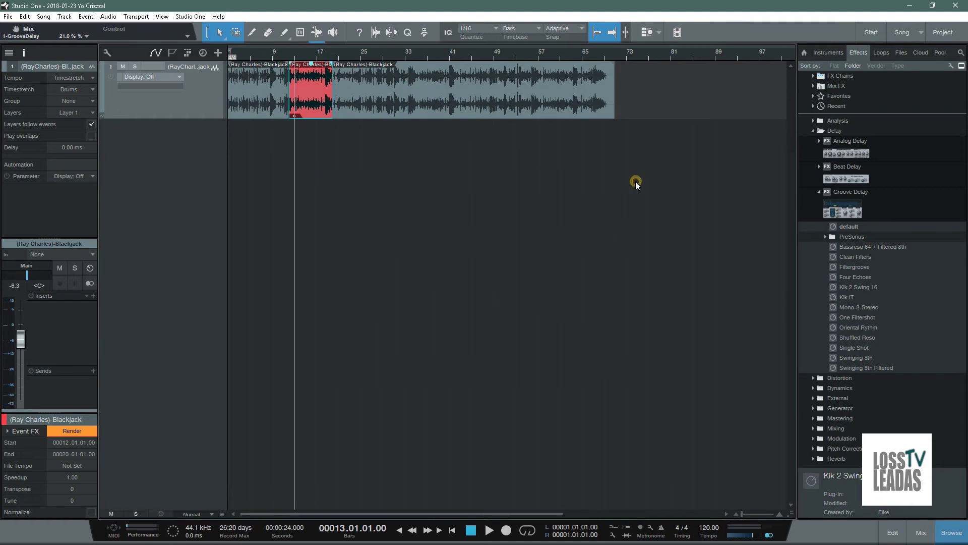
left_click(297, 116)
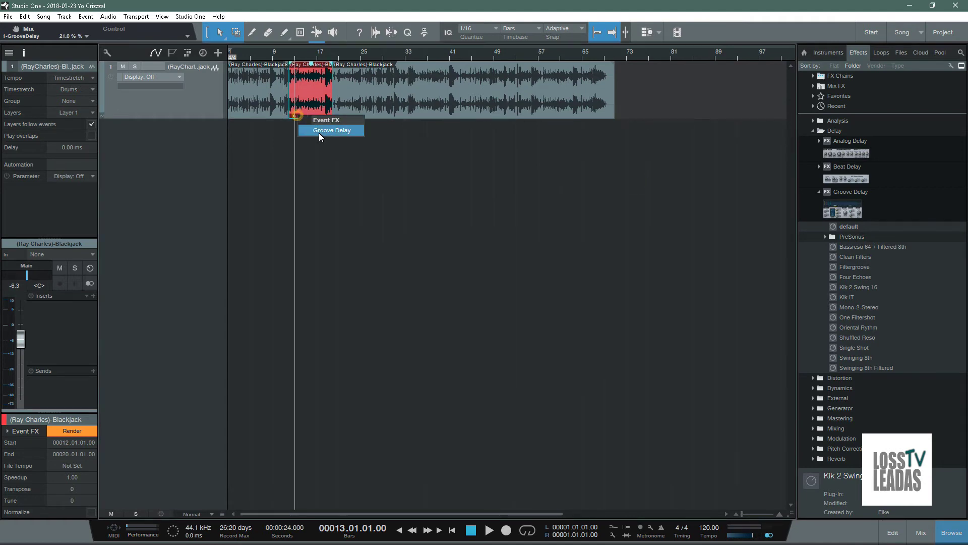
left_click(320, 133)
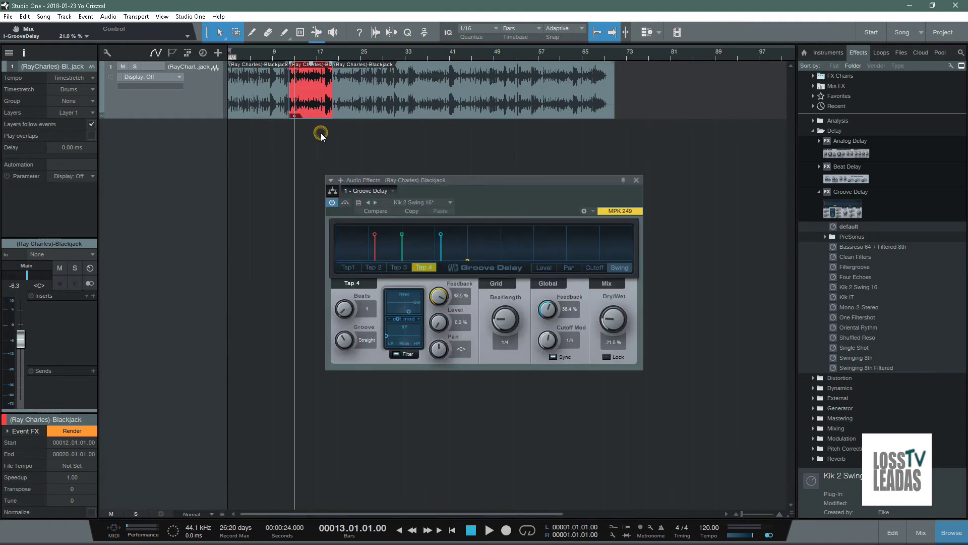
left_click(636, 180)
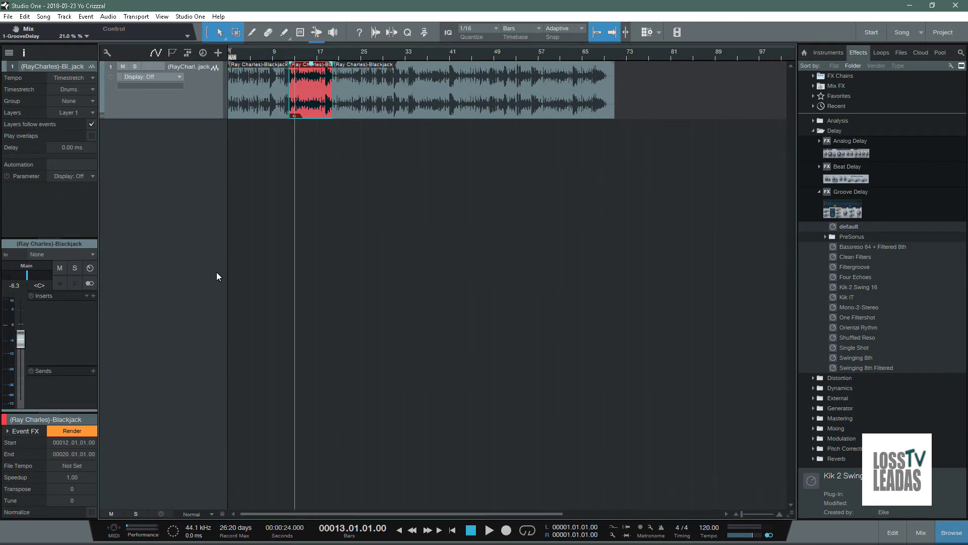
right_click(298, 117)
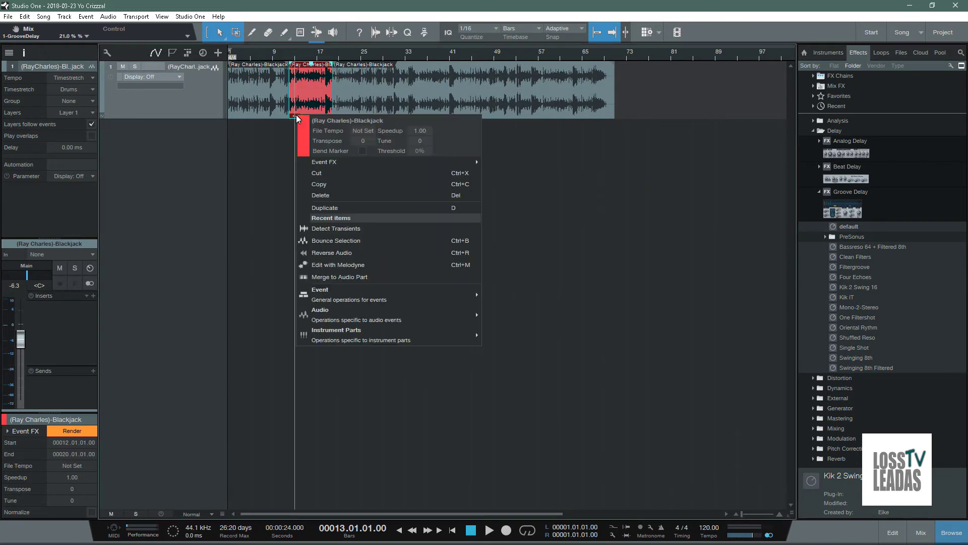
left_click(179, 183)
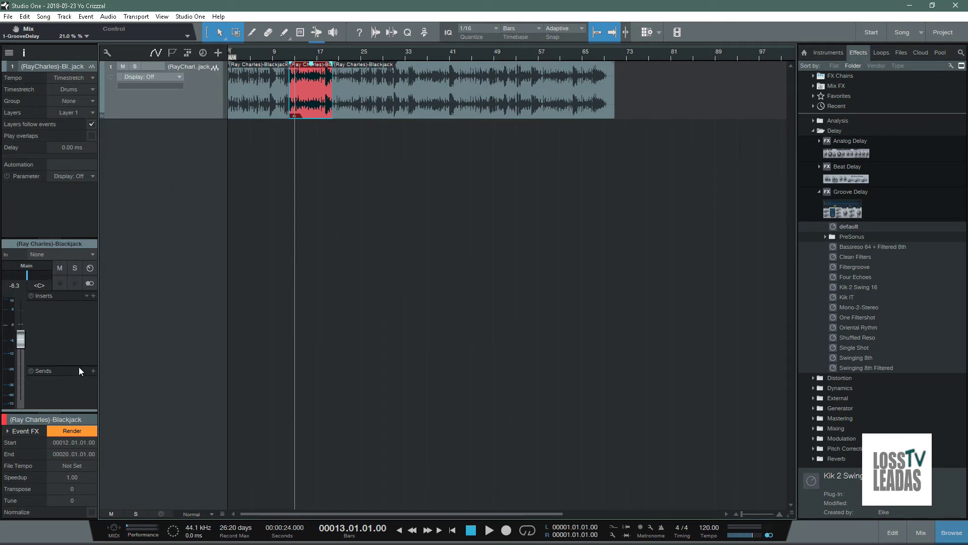
left_click_drag(59, 415, 73, 435)
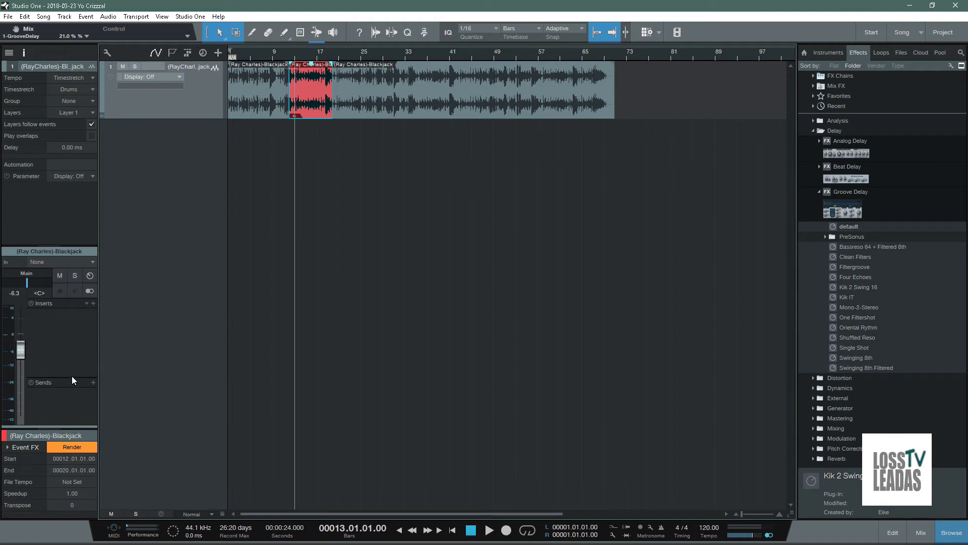
mouse_move(71, 378)
left_mouse_down()
mouse_move(78, 315)
mouse_move(71, 380)
left_mouse_up()
left_click(67, 261)
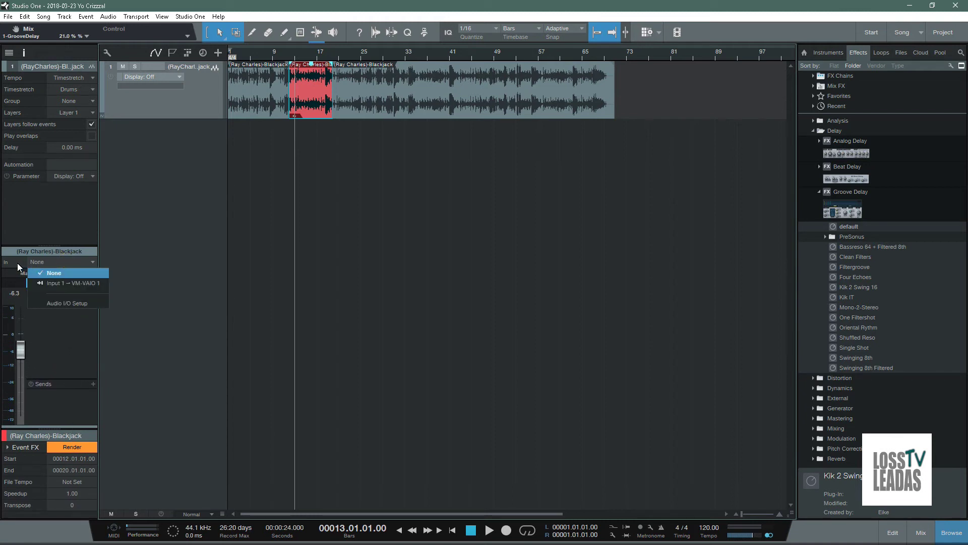
left_click(15, 262)
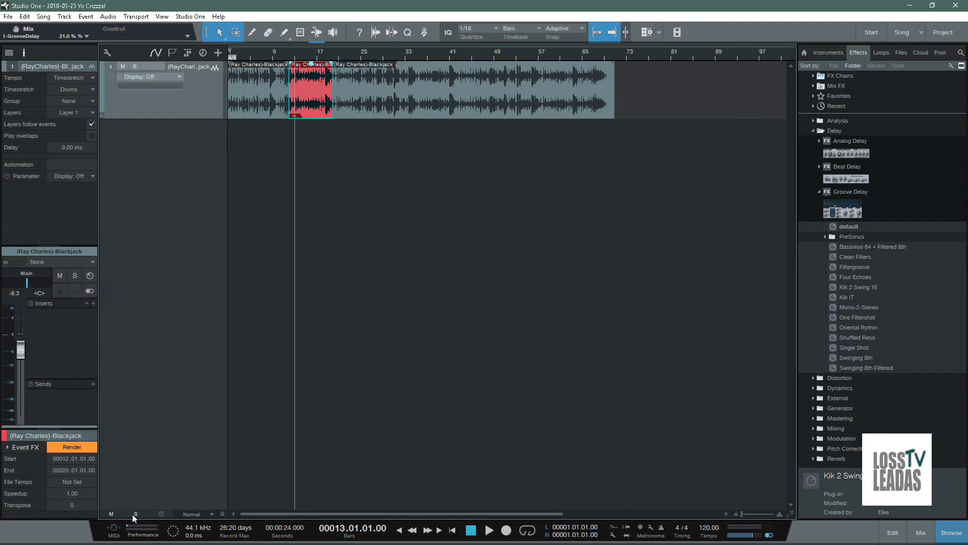
Show the mixer, hide its channel list and instrument list, toggle the external, output and input views, and hide the mixer again.
left_click(920, 533)
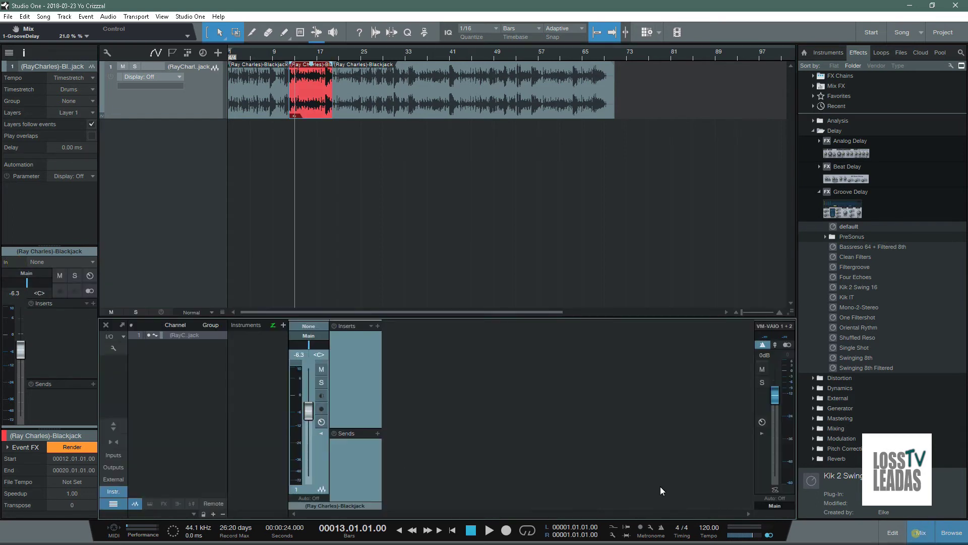
left_click(113, 503)
left_click(113, 491)
left_click(114, 479)
left_click(113, 479)
left_click(114, 468)
left_click(114, 468)
left_click(114, 459)
left_click(115, 458)
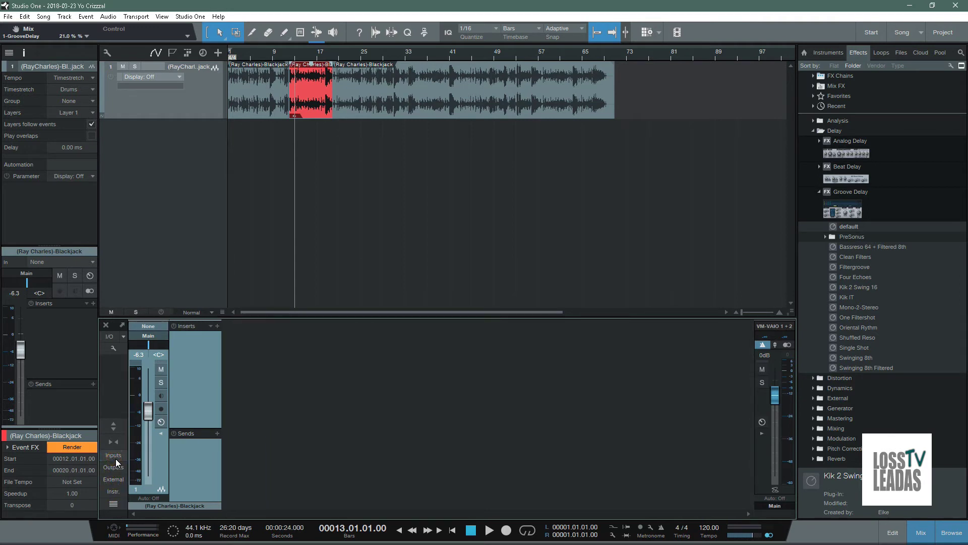
left_click(927, 532)
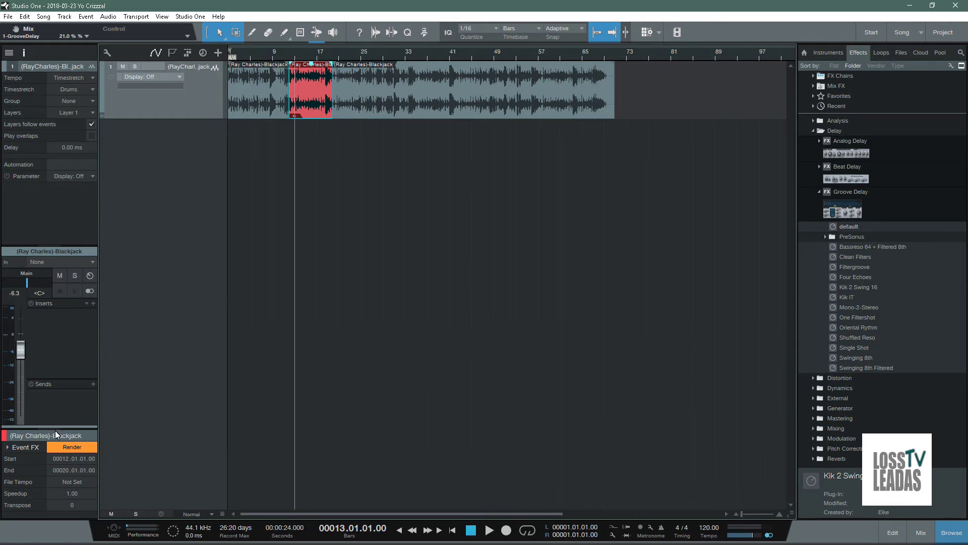
Expand the red clip's Event FX section in an enlarged inspector and remove the Groove Delay from it.
left_click(31, 449)
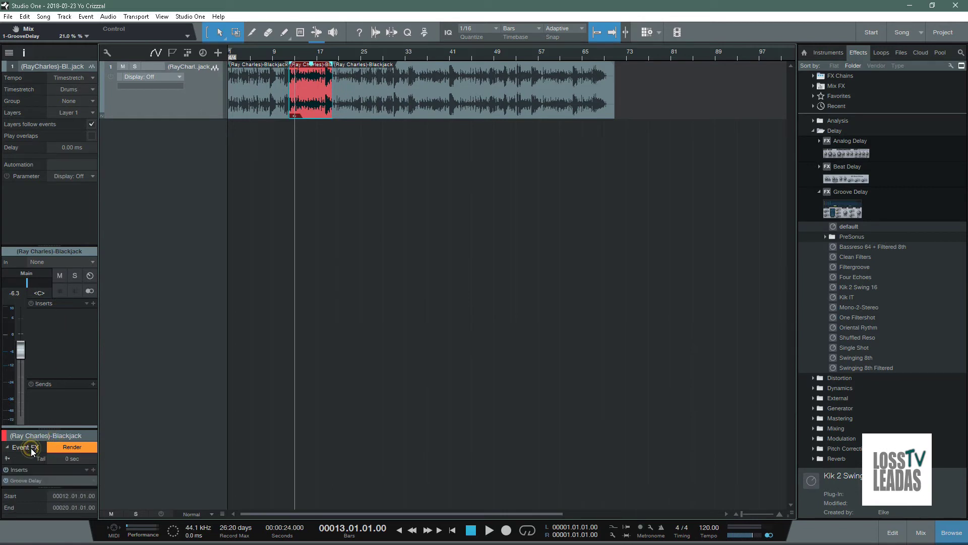
left_click_drag(46, 427, 62, 317)
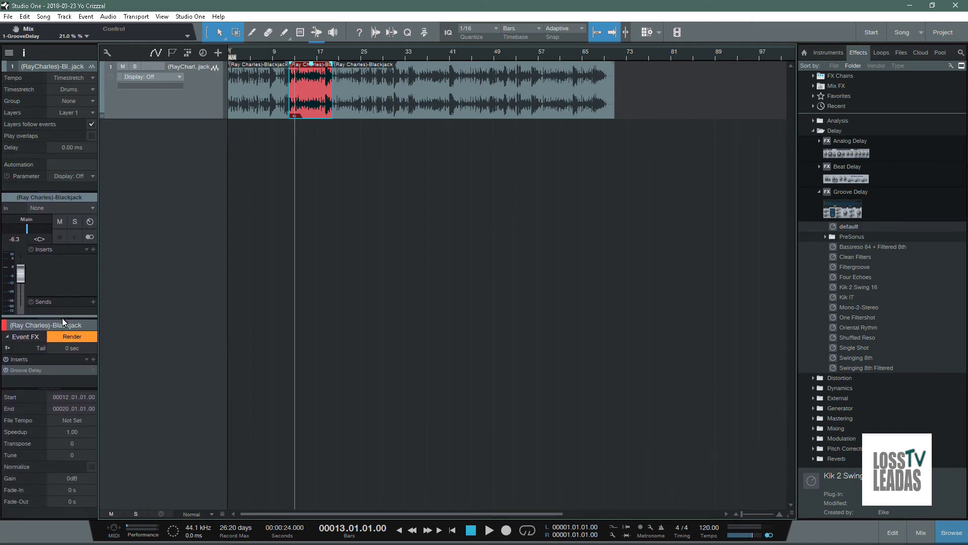
right_click(40, 370)
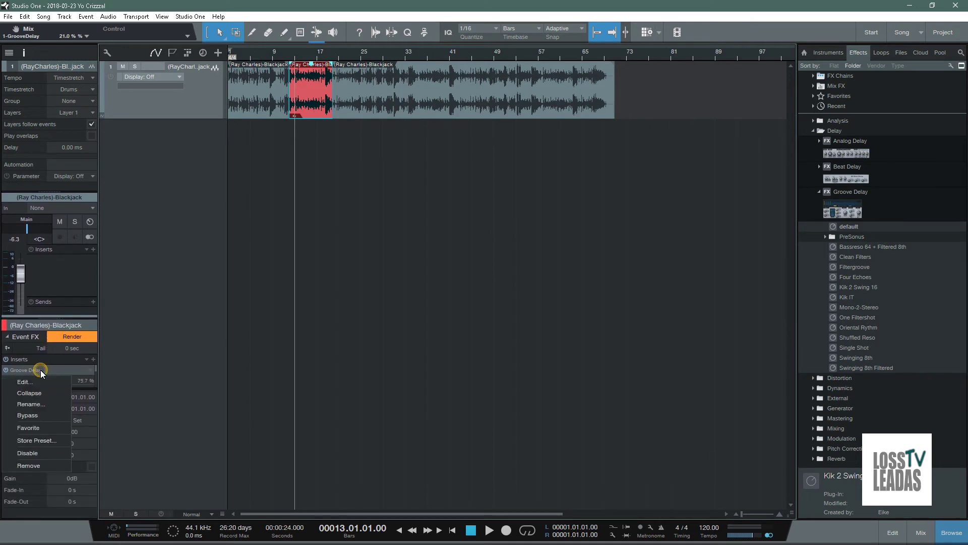
left_click(39, 464)
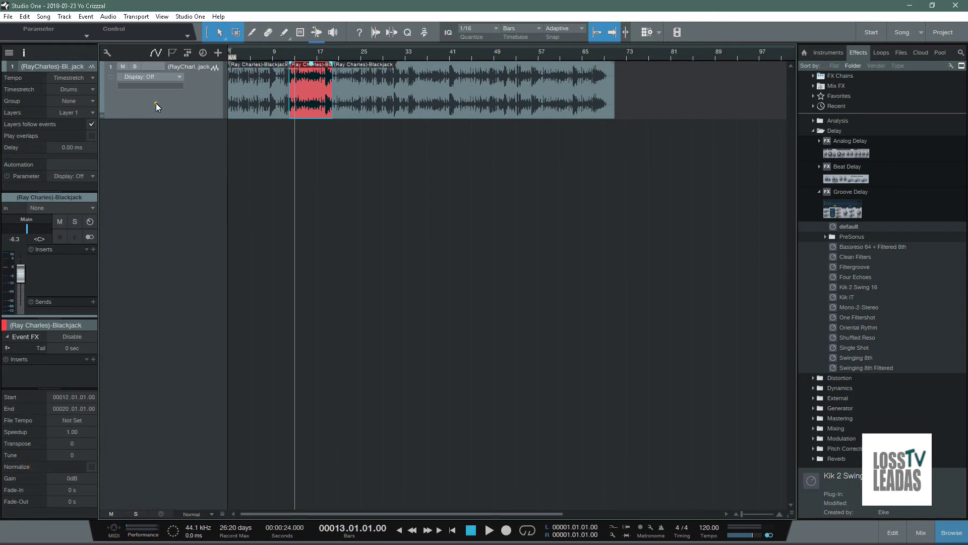
Add the Groove Delay preset Four Echoes as an insert on the whole Blackjack track.
left_click_drag(852, 278, 152, 93)
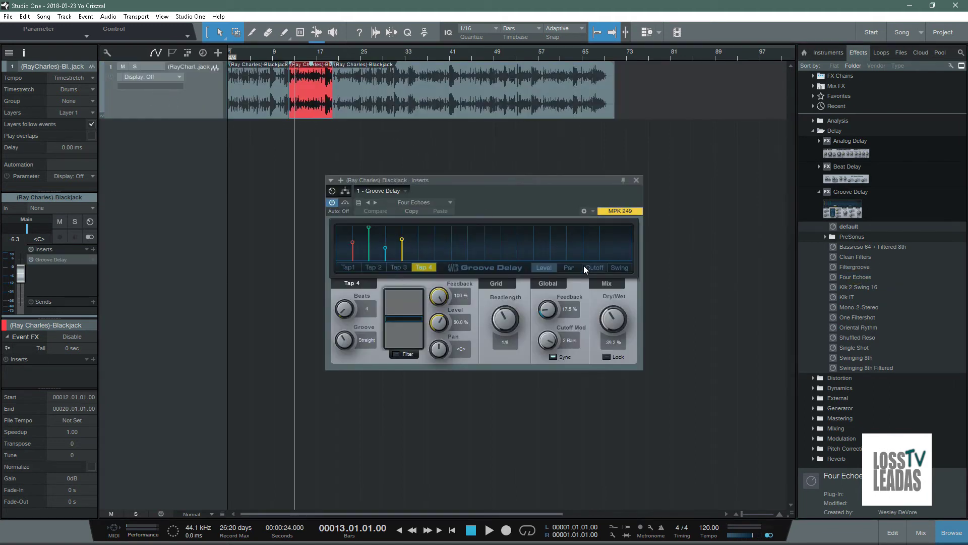
Close and reopen the Blackjack track's Groove Delay insert window, move it lower, and set the playhead to bar 11.
left_click(636, 180)
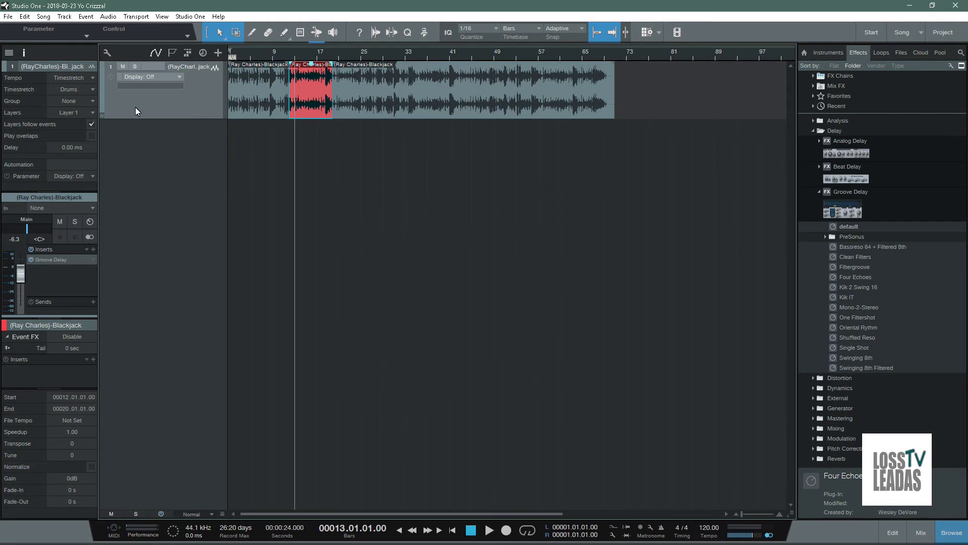
double_click(70, 261)
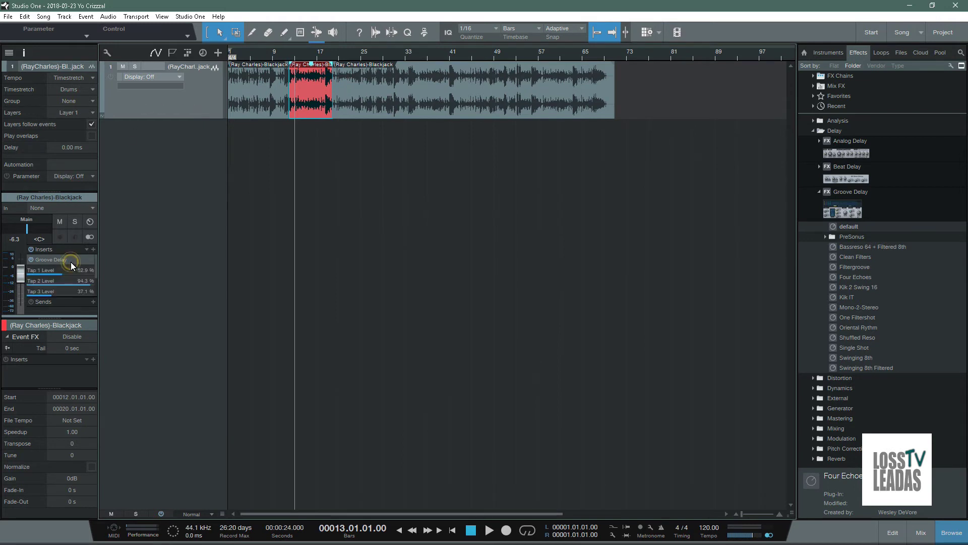
left_click_drag(503, 182, 523, 200)
left_click(285, 61)
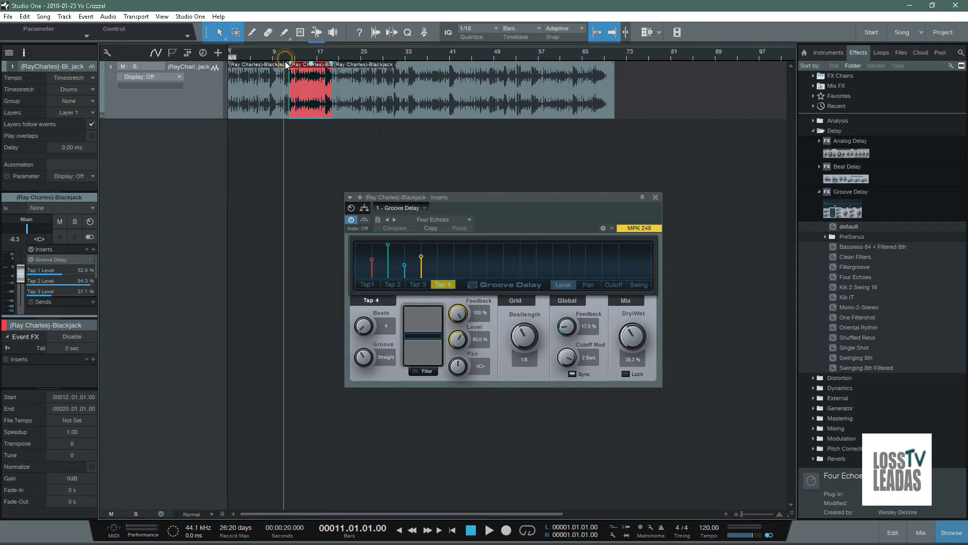
left_click(352, 221)
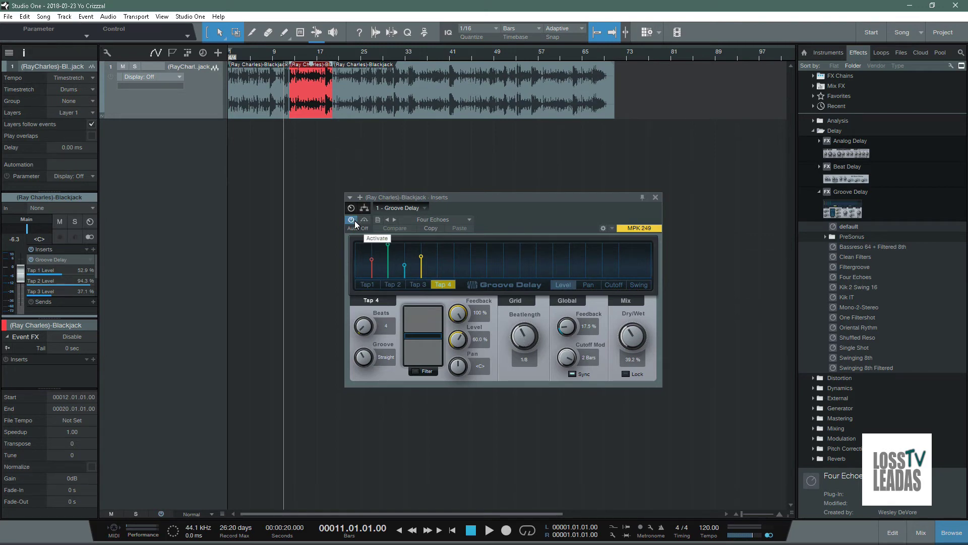
Set the playhead to bar 10 and create an automation track for Groove Delay's Beatlength below the Blackjack track.
left_click(523, 345)
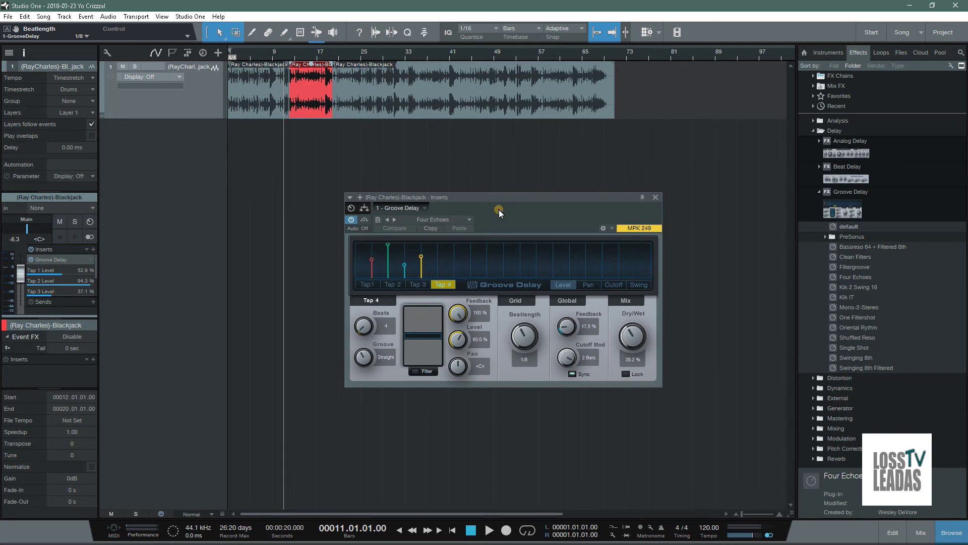
left_click(279, 56)
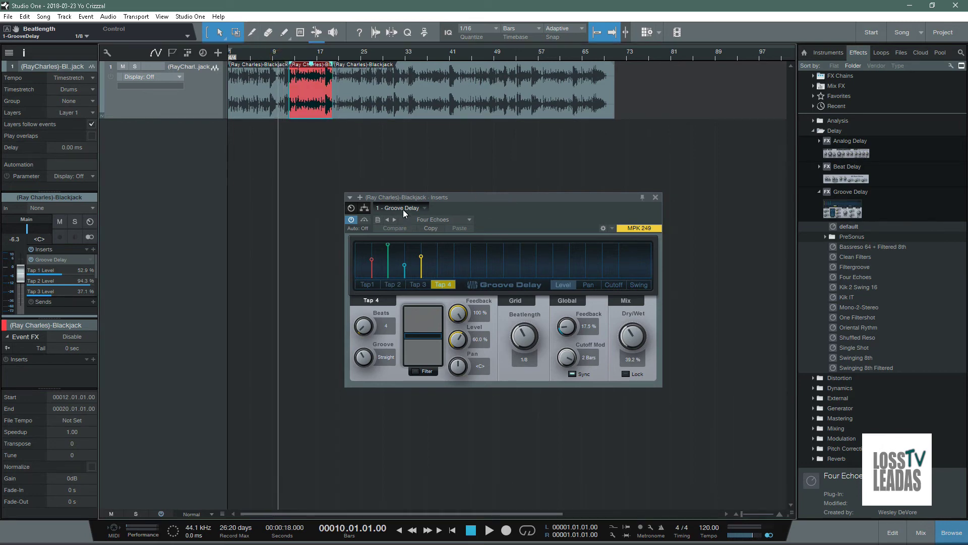
left_click(463, 207)
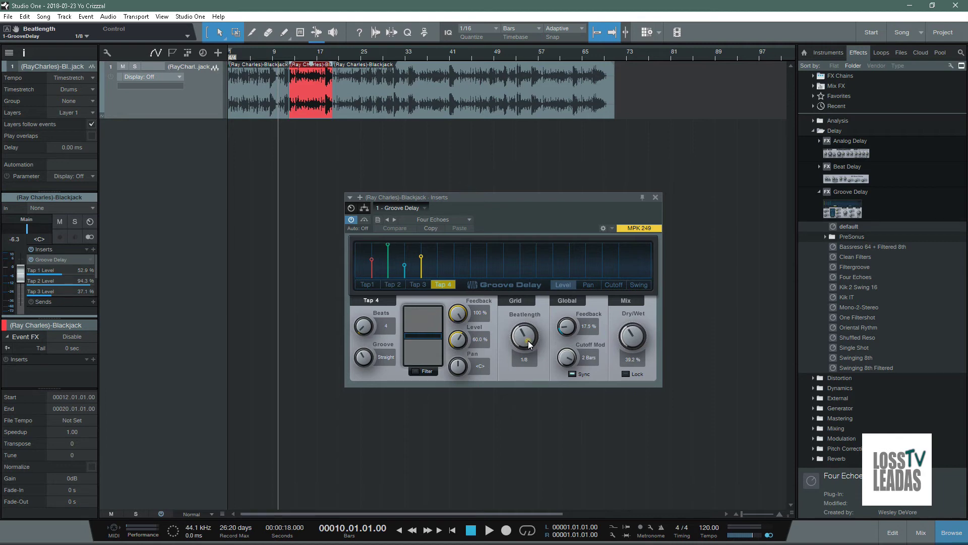
left_click_drag(18, 30, 180, 134)
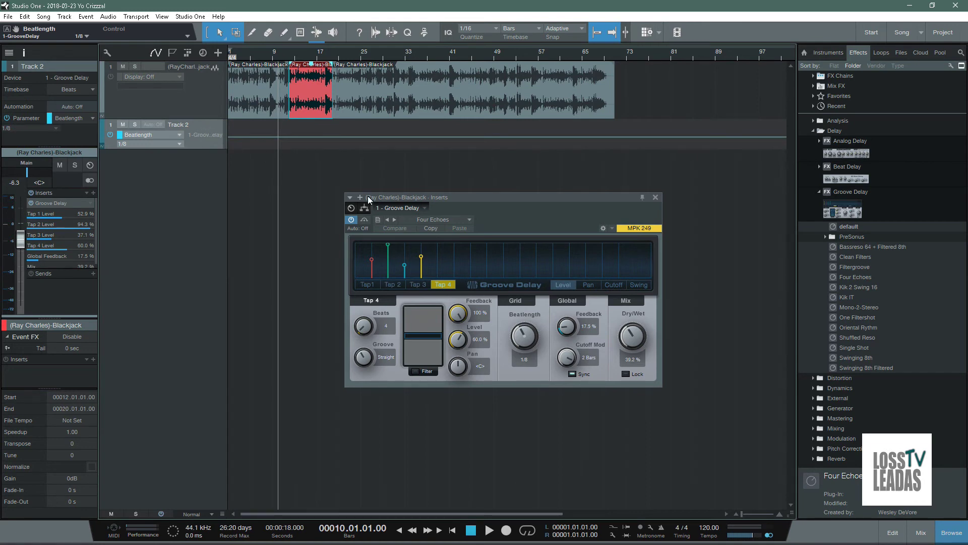
Check the Blackjack track's automation display options, and set the Beatlength automation track to Write mode.
left_click(155, 67)
left_click(158, 77)
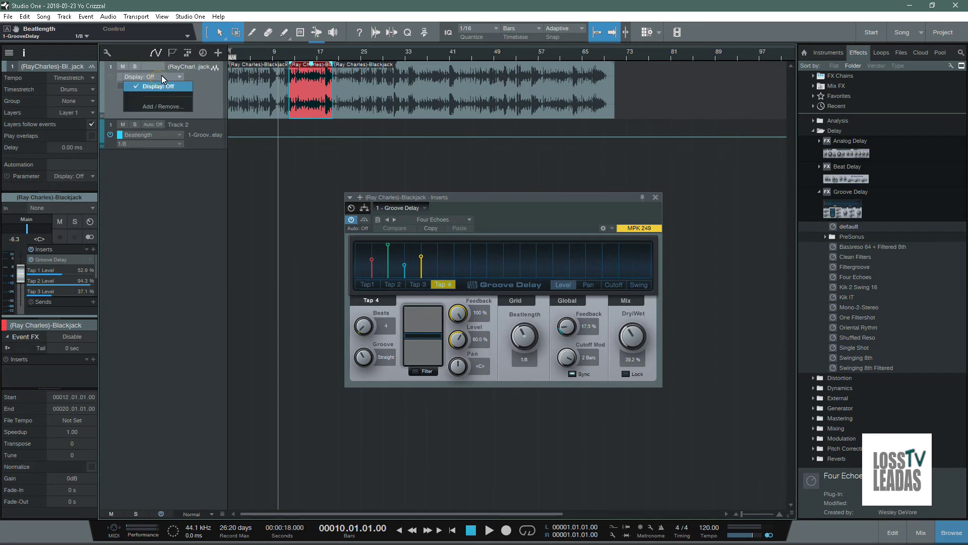
left_click(203, 78)
left_click(198, 126)
left_click(161, 123)
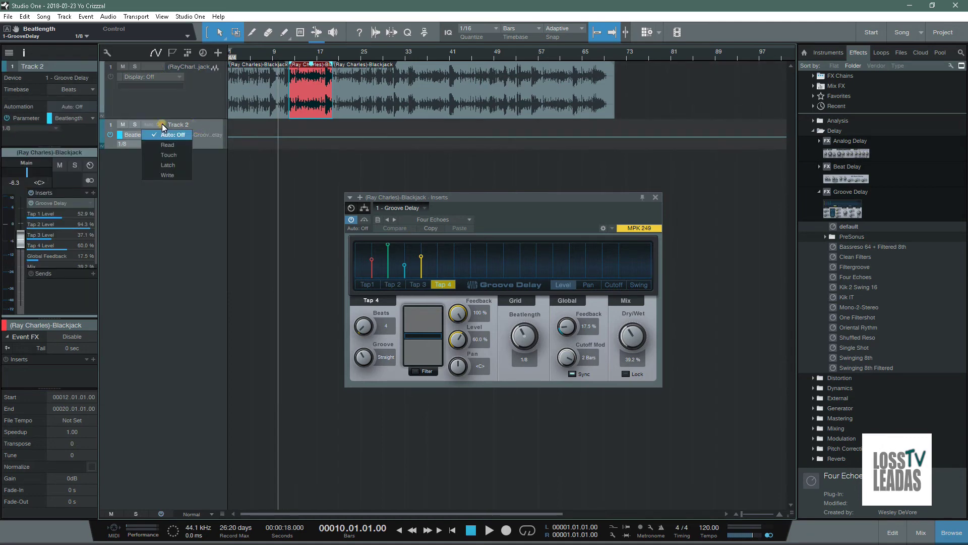
left_click(180, 174)
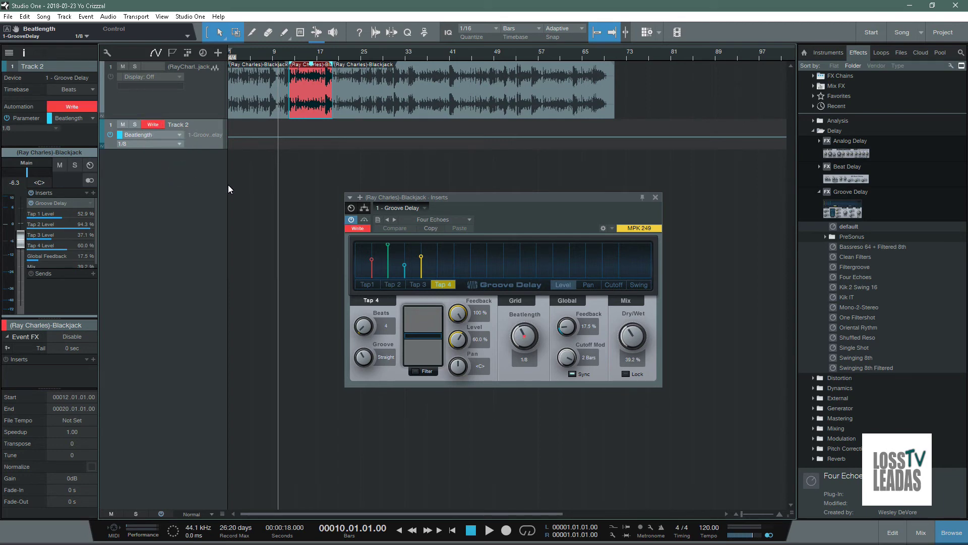
Play from the song start while varying Beatlength to 1/16, global Feedback to 52.6% and Dry/Wet to 12.2%, and stop playback.
left_click(470, 529)
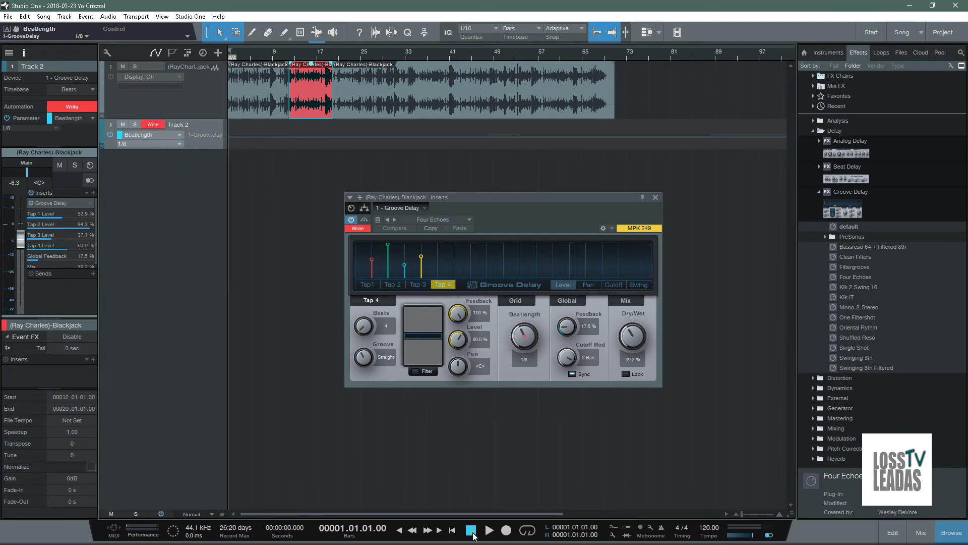
left_click(489, 530)
left_click_drag(526, 345, 531, 315)
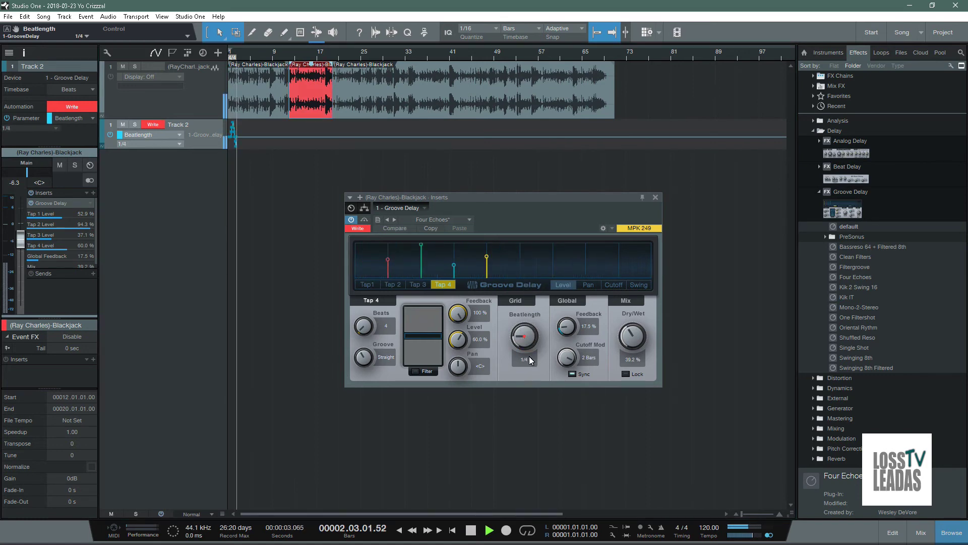
mouse_move(531, 328)
left_mouse_down()
mouse_move(530, 356)
mouse_move(530, 335)
left_mouse_up()
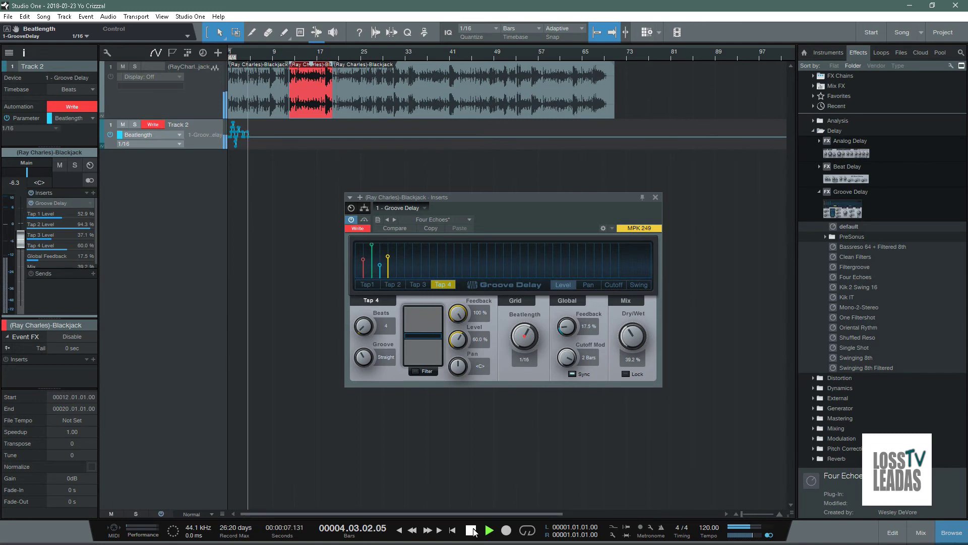
left_click_drag(567, 326, 574, 279)
left_click_drag(637, 336, 625, 365)
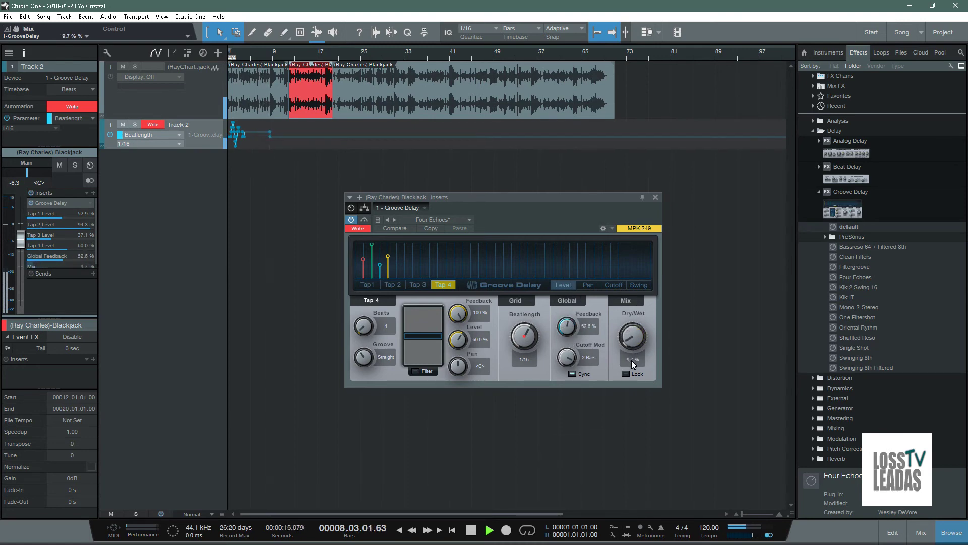
key("space")
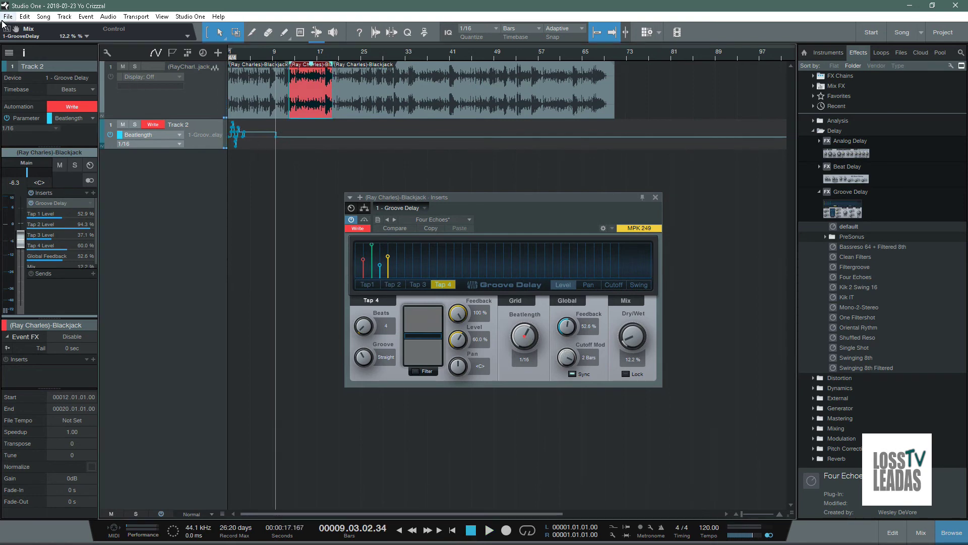
Assign Global Feedback to the automation track and record its knob movements from the song start, also moving Tap 4's Feedback.
left_click(568, 328)
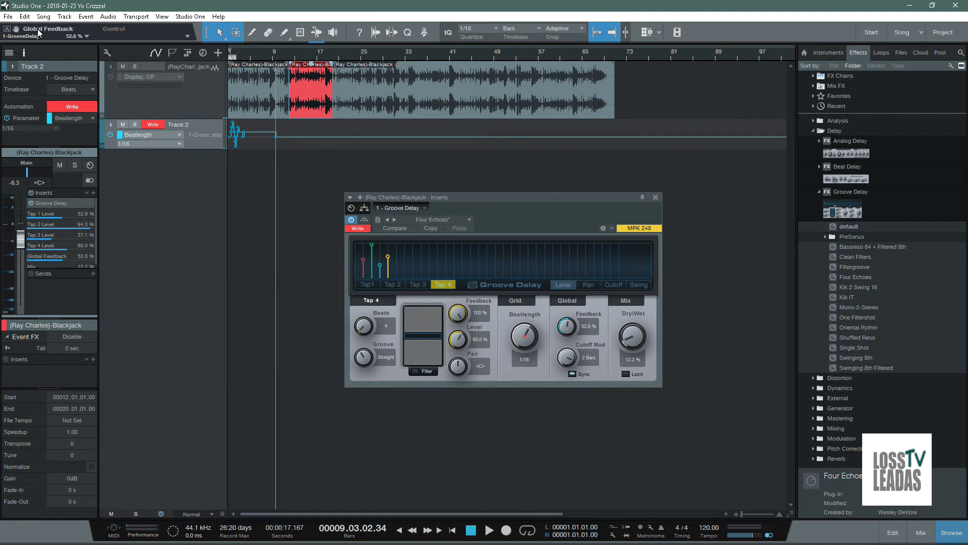
left_click_drag(16, 30, 188, 131)
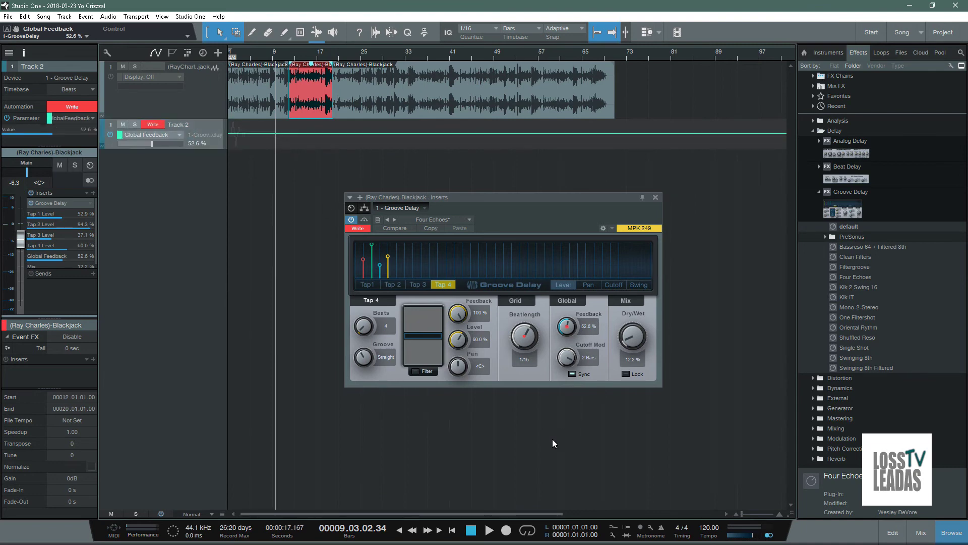
left_click(470, 530)
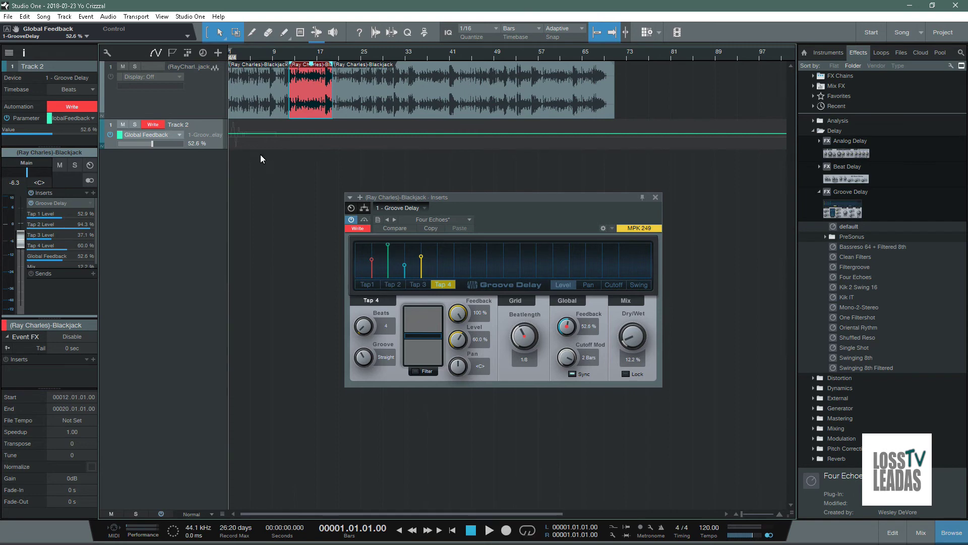
left_click(489, 529)
mouse_move(568, 330)
left_mouse_down()
mouse_move(574, 292)
mouse_move(577, 361)
mouse_move(577, 289)
mouse_move(574, 354)
mouse_move(576, 294)
mouse_move(576, 334)
left_mouse_up()
left_click_drag(466, 314, 465, 344)
key("space")
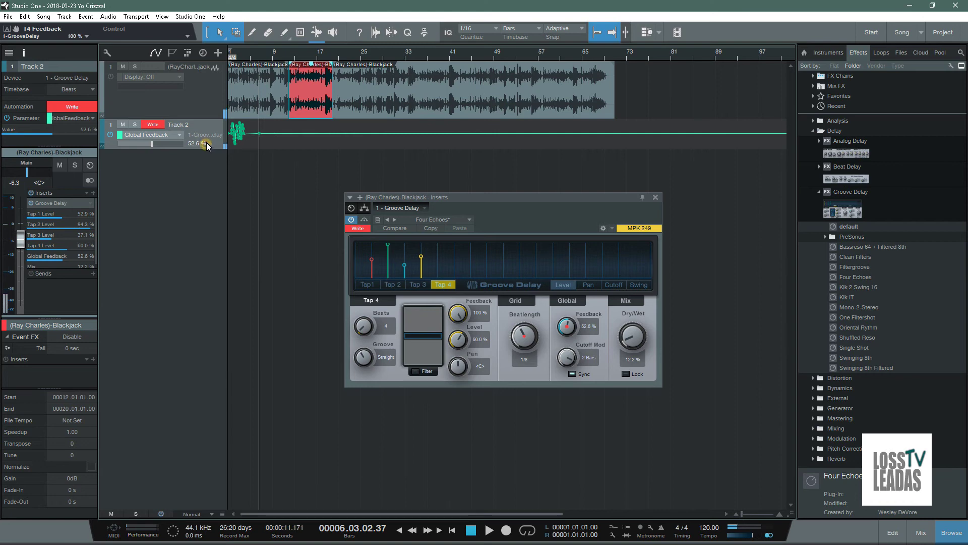
Switch the automation track's displayed parameter back and forth between Beatlength and Global Feedback to compare their envelopes.
left_click(179, 134)
left_click(180, 149)
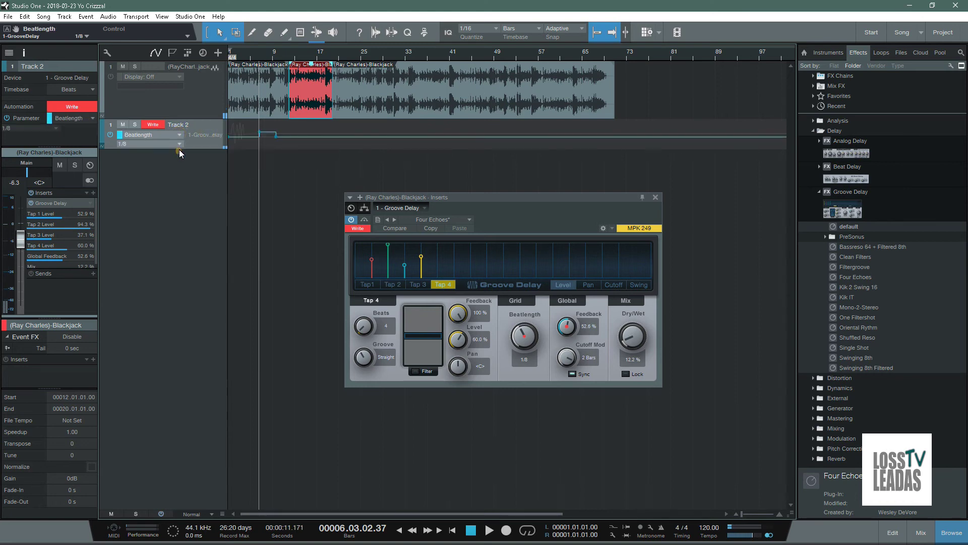
left_click(180, 134)
left_click(176, 162)
left_click(177, 134)
left_click(177, 154)
left_click(177, 135)
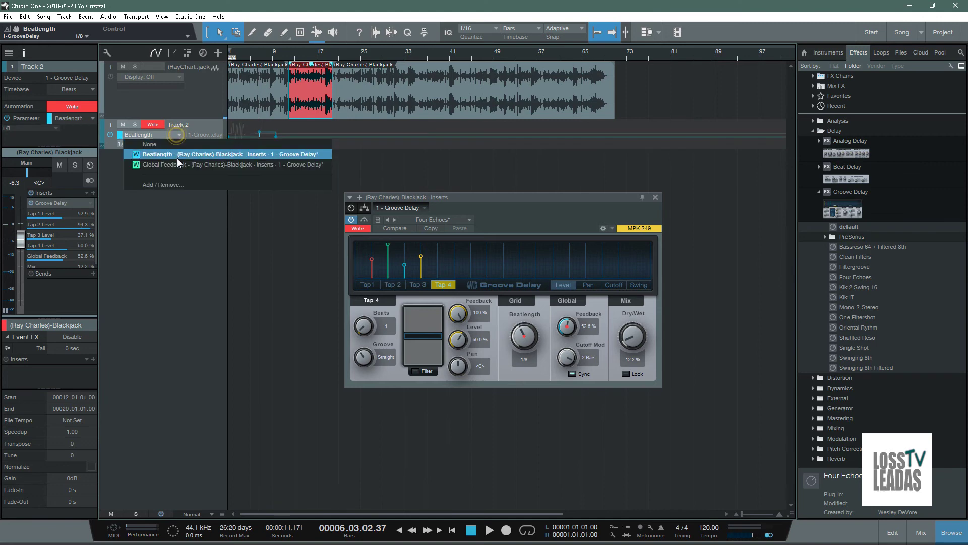
left_click(177, 162)
left_click(195, 126)
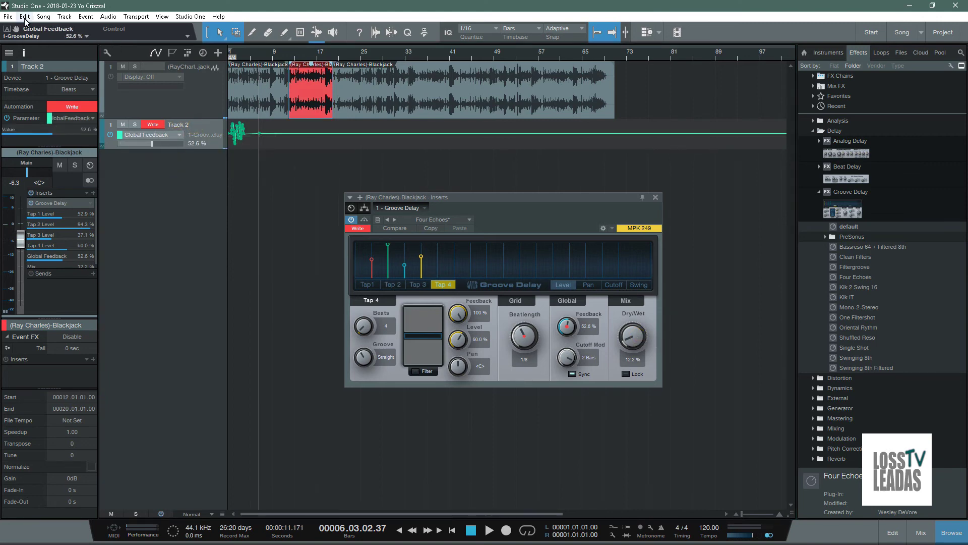
Add a separate Global Feedback automation track below the Beatlength one, and switch the automation mode to Read and back to Write.
left_click_drag(20, 34, 197, 167)
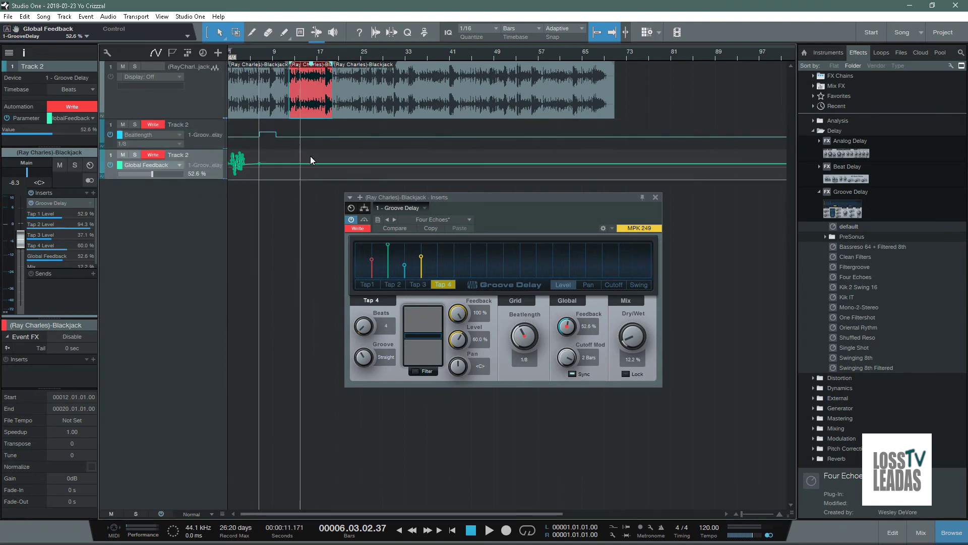
left_click(159, 127)
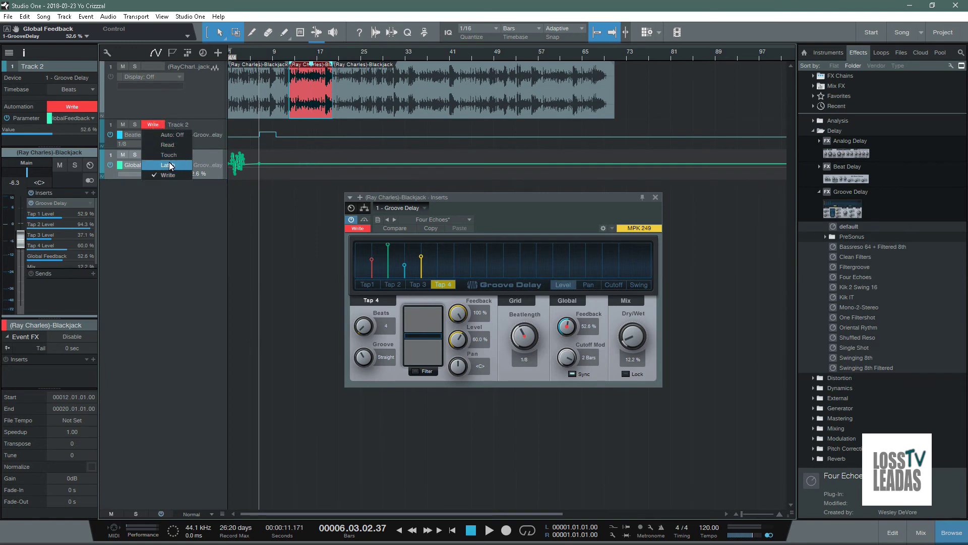
left_click(169, 145)
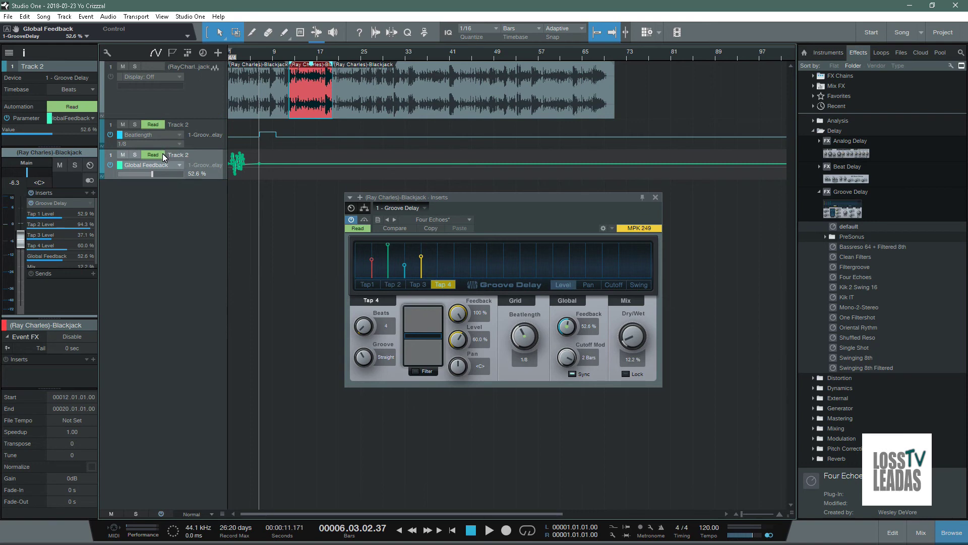
left_click(160, 154)
left_click(168, 205)
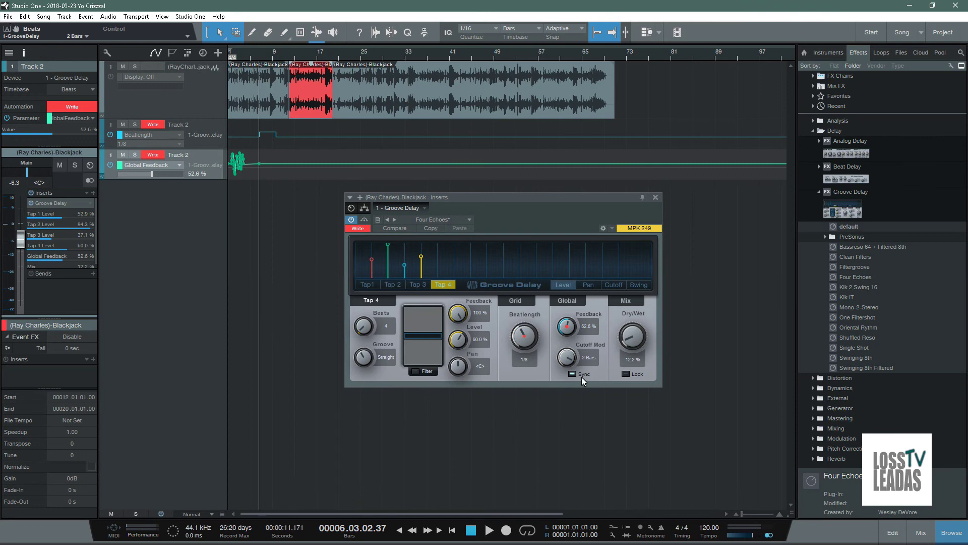
Play from the song start in Write mode, lower Groove Delay's Dry/Wet to 0%, and stop playback.
left_click(471, 530)
left_click(489, 530)
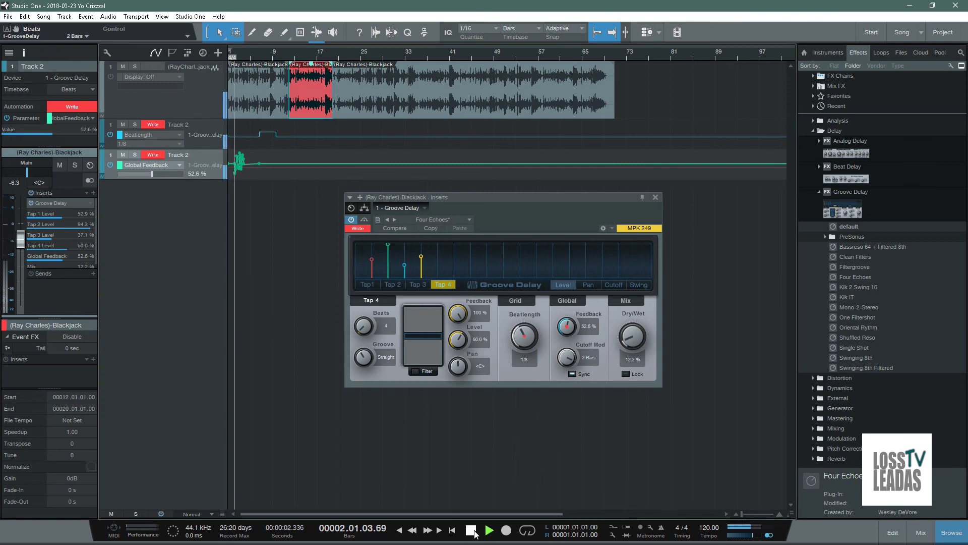
left_click_drag(640, 338, 619, 380)
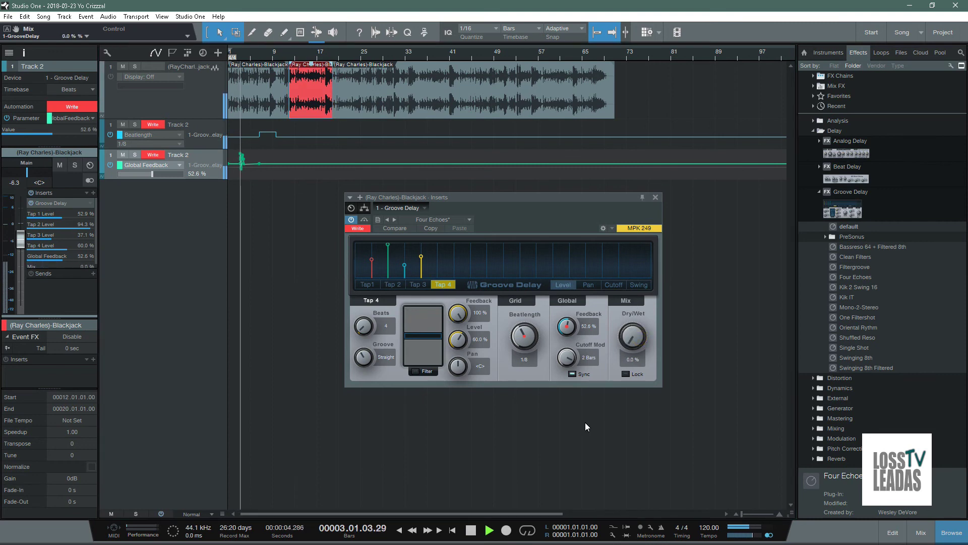
left_click(469, 530)
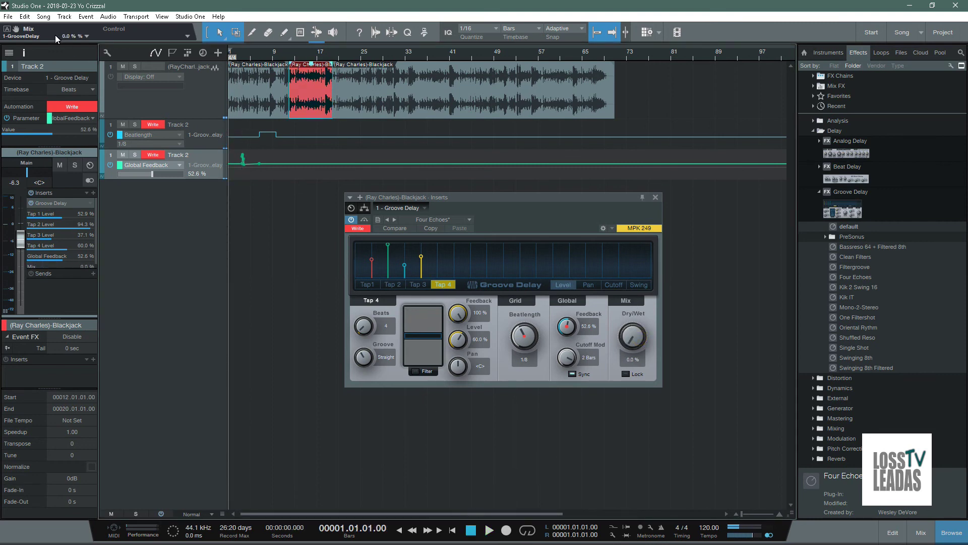
Set Dry/Wet to 0.5%, add a Mix automation track below Global Feedback, and record Dry/Wet movements from the song start.
left_click_drag(633, 334, 634, 332)
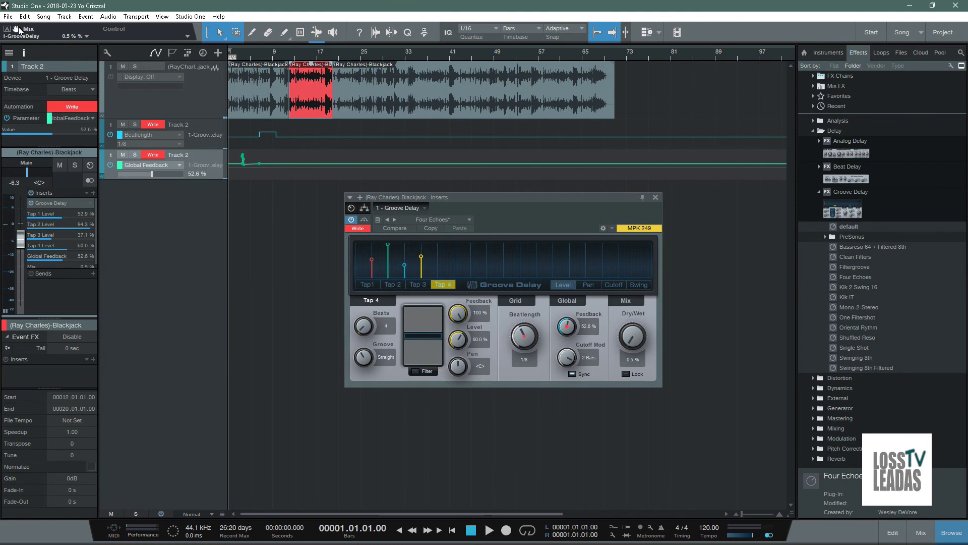
left_click_drag(23, 37, 191, 196)
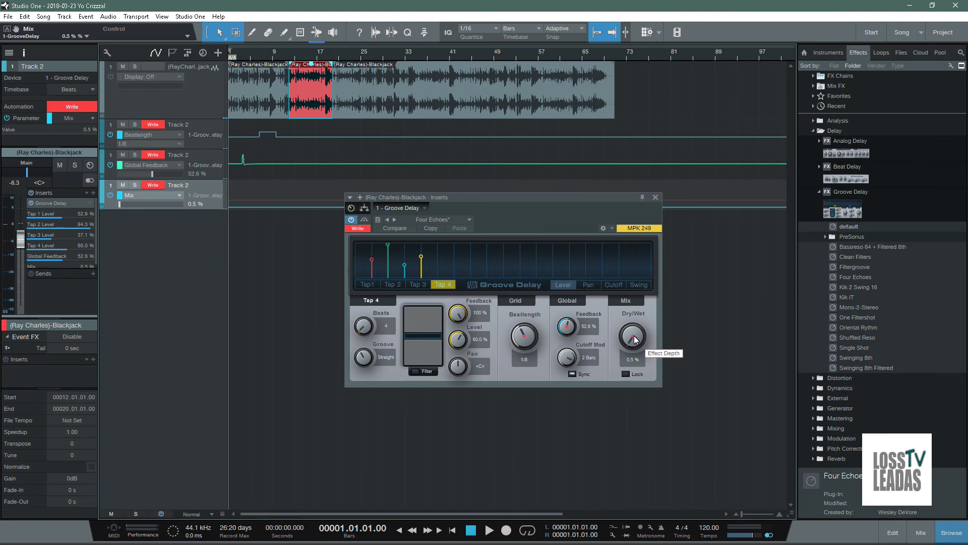
left_click(489, 529)
left_click_drag(637, 335, 634, 303)
left_click(471, 530)
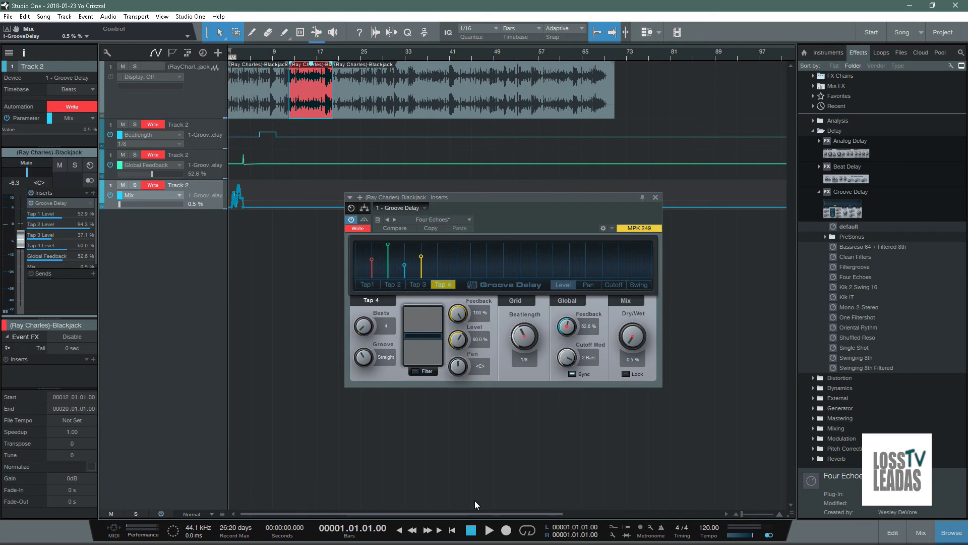
Set the Groove Delay automation tracks to Read mode and play back the opening bars to review the recorded Mix automation.
left_click(154, 125)
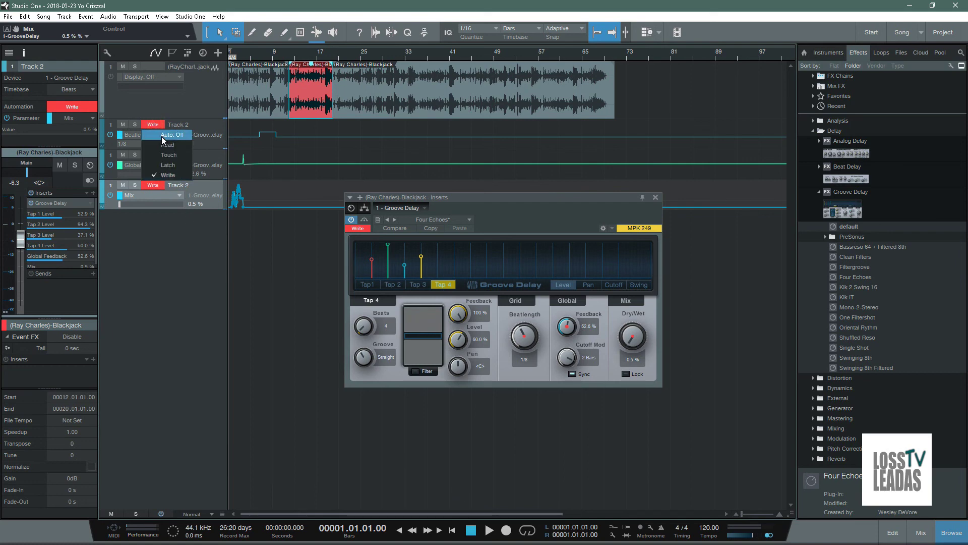
left_click(166, 144)
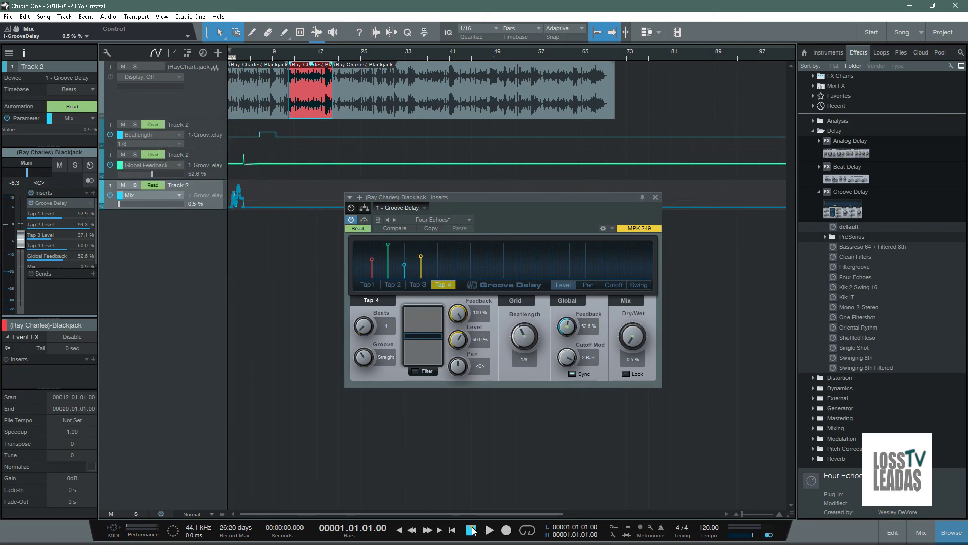
key("space")
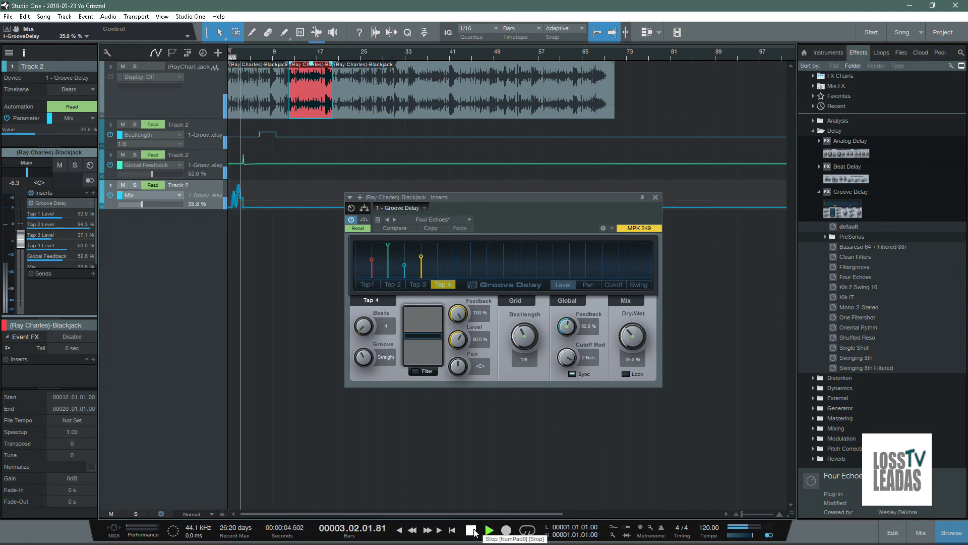
left_click(473, 530)
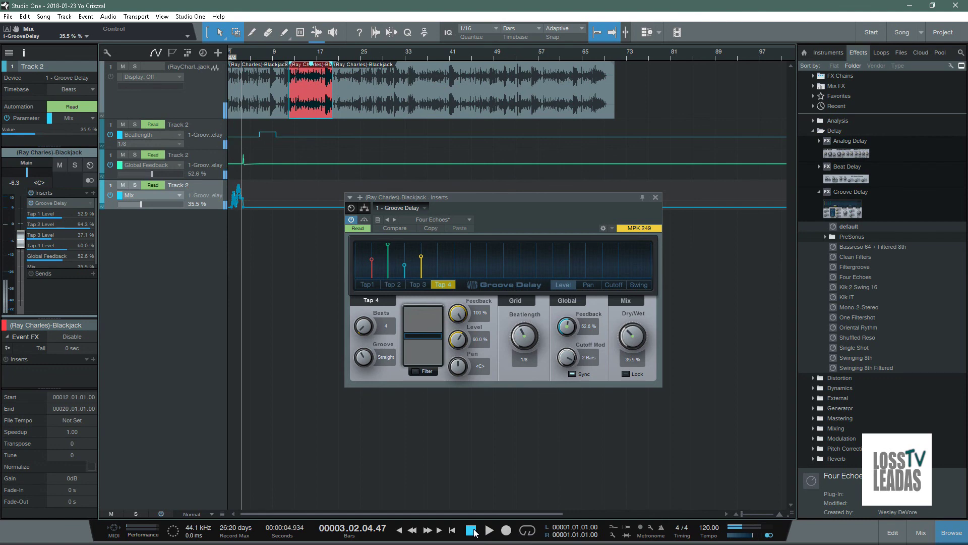